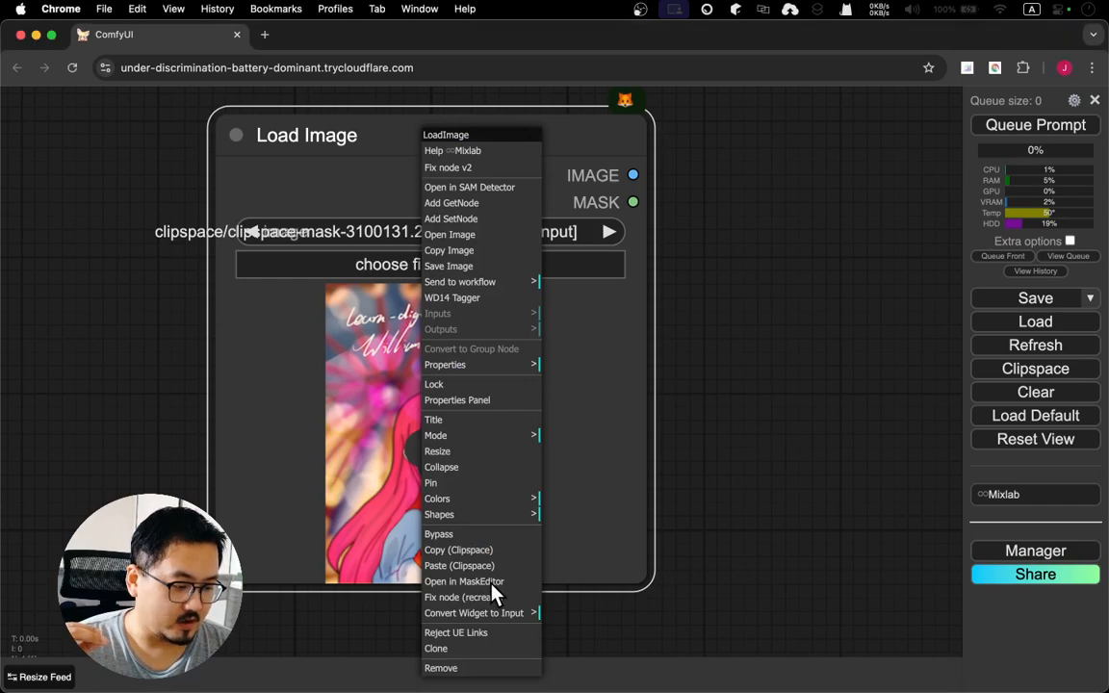
# - Open the Load Image node's picture in the mask editor and close it without saving
pyautogui.click(492, 583)
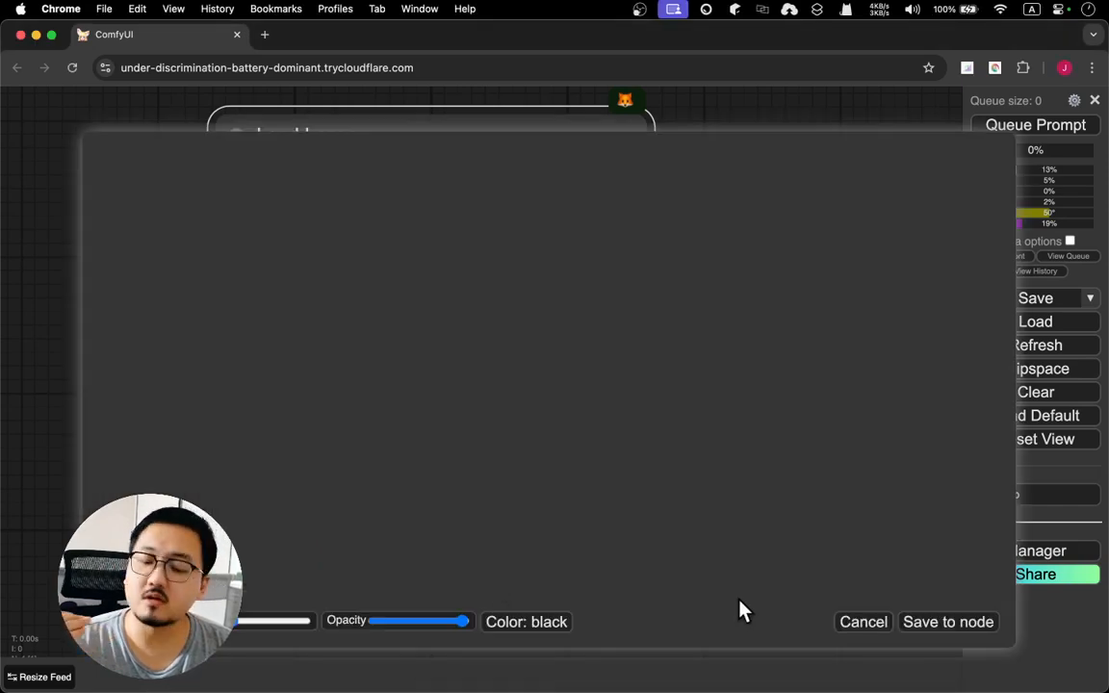
pyautogui.click(861, 622)
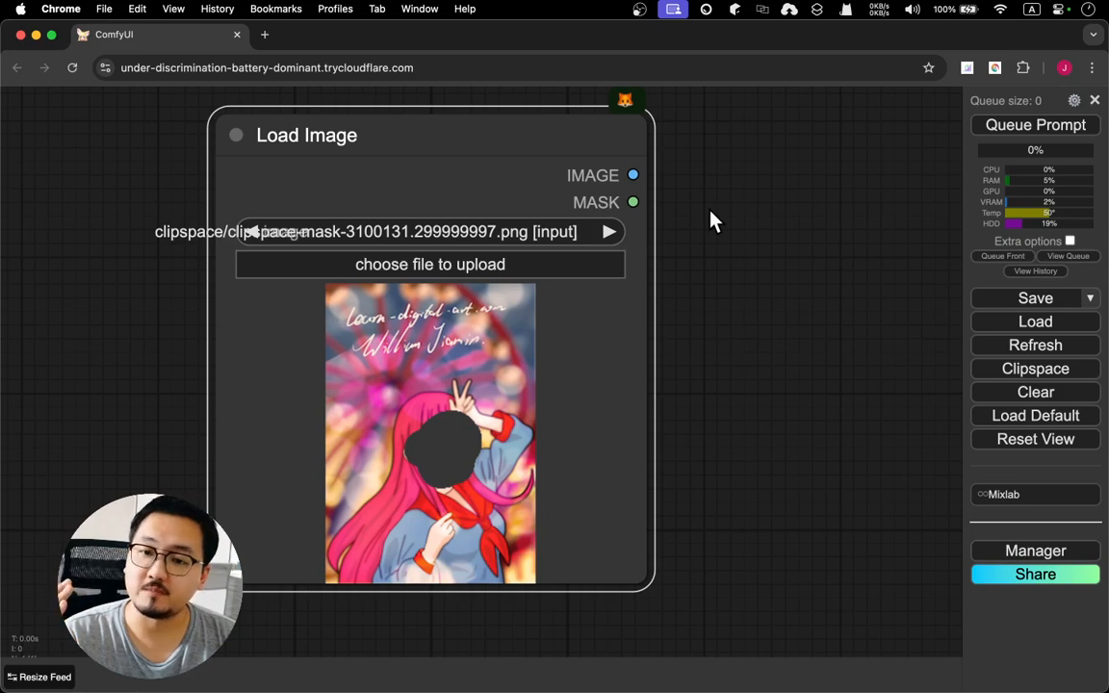
pyautogui.moveTo(720, 215); pyautogui.dragTo(448, 265)
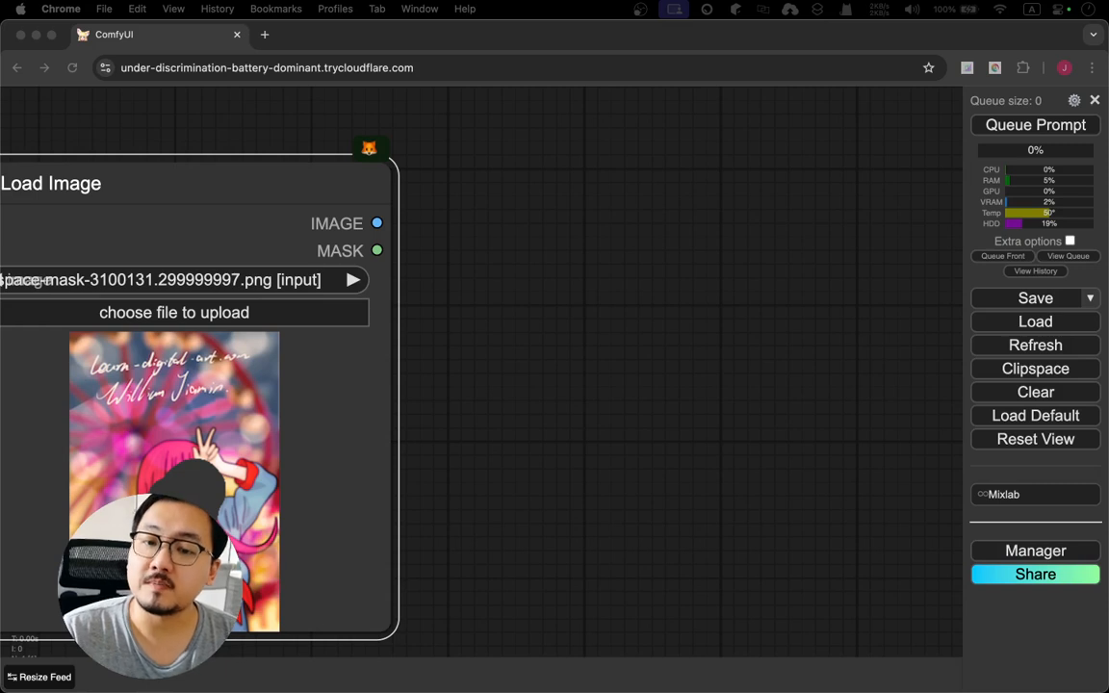
pyautogui.click(581, 224)
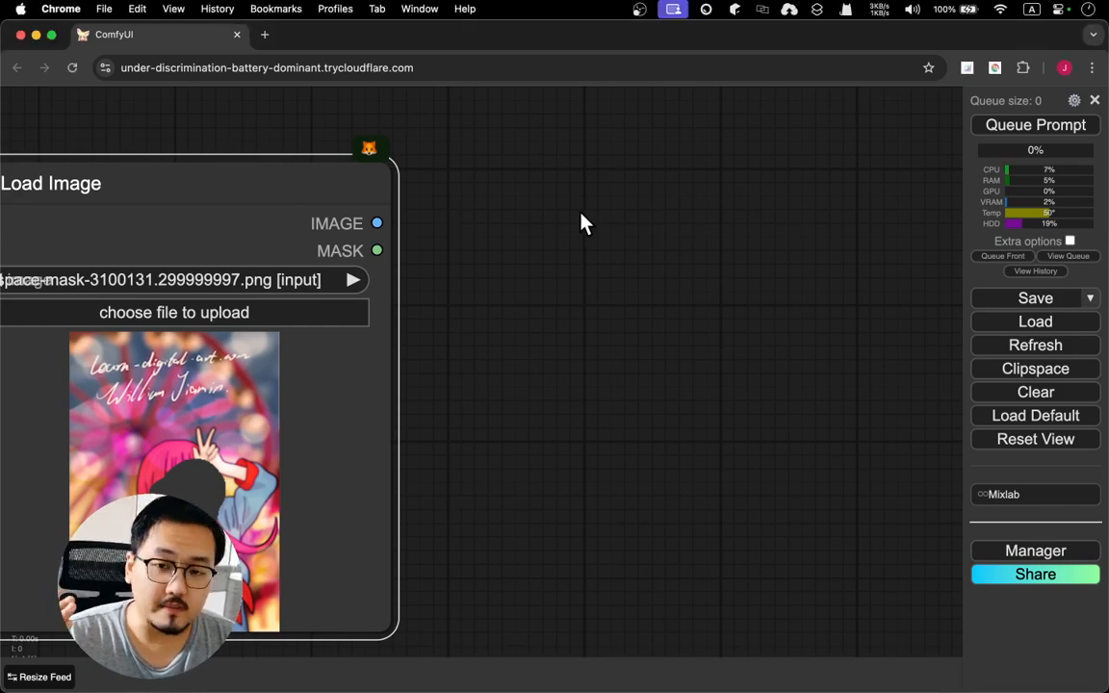
pyautogui.moveTo(559, 222); pyautogui.dragTo(653, 208)
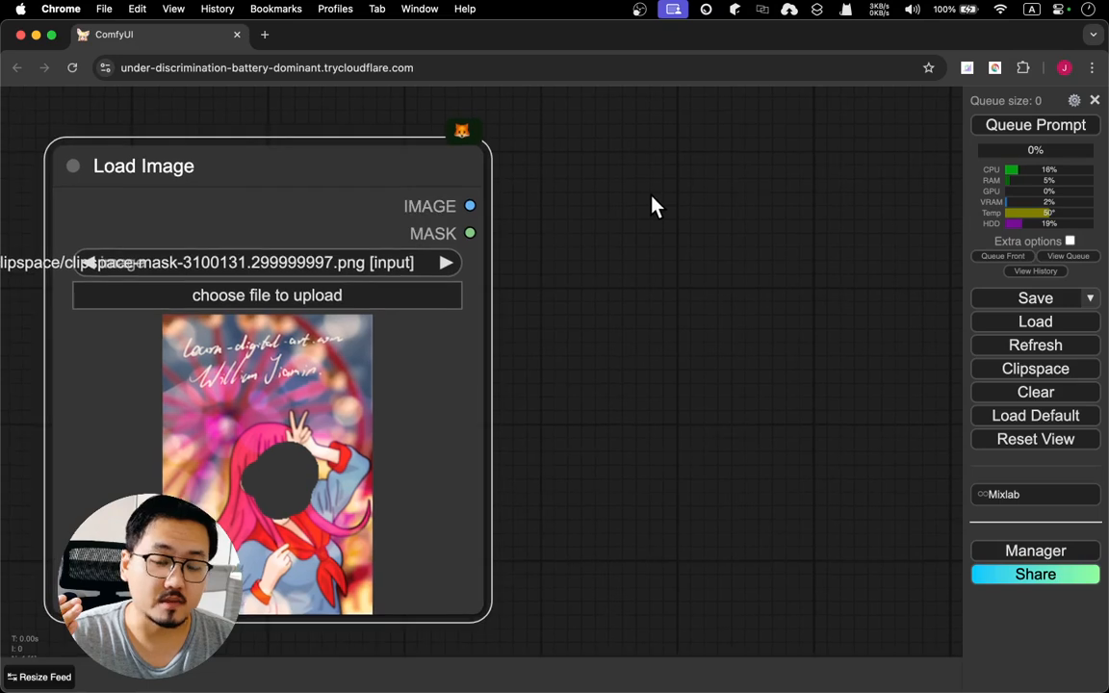
pyautogui.doubleClick(658, 227)
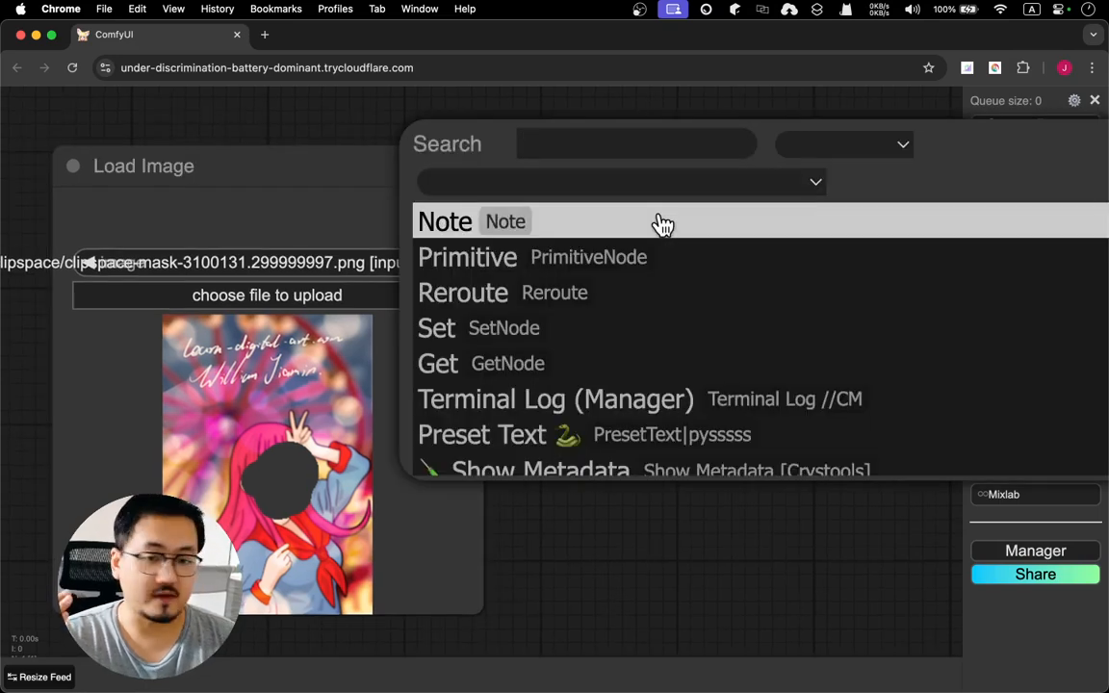
pyautogui.write('vea')
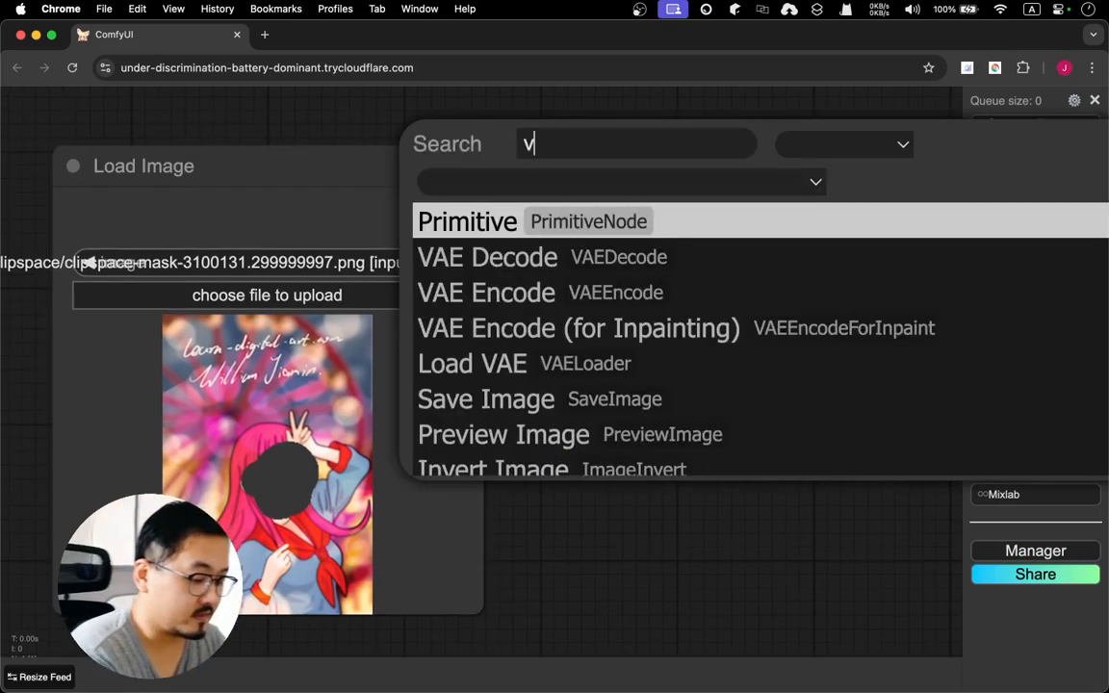
pyautogui.press('BackSpace')
pyautogui.press('BackSpace')
pyautogui.press('BackSpace')
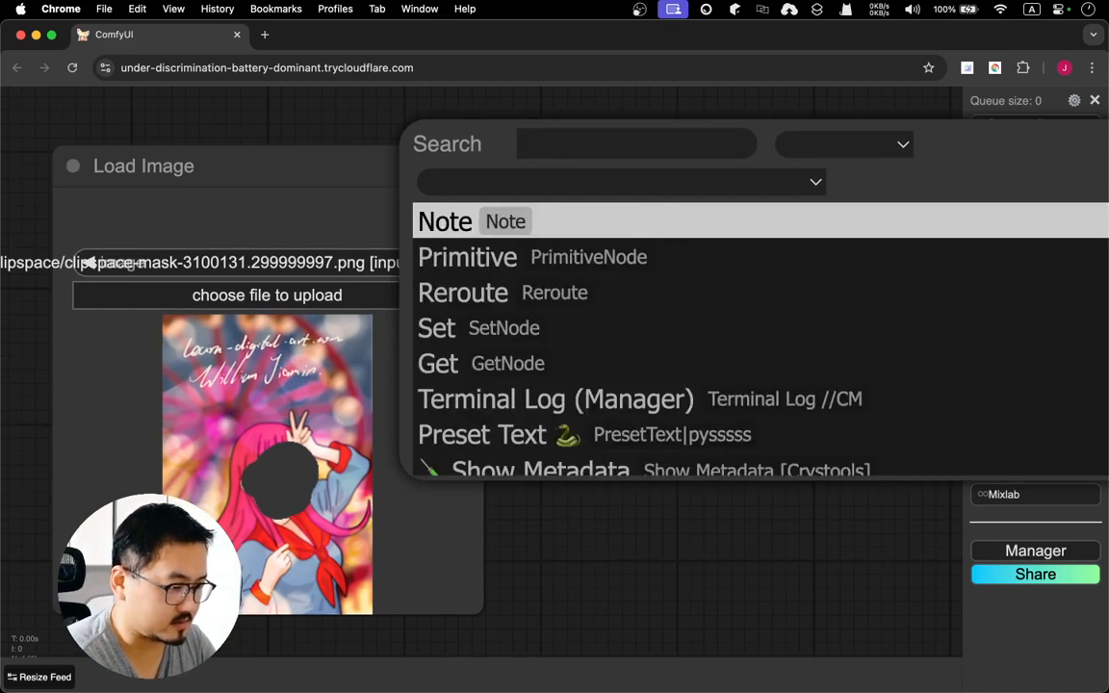
pyautogui.scroll(-5, 577, 493)
pyautogui.scroll(5, 578, 493)
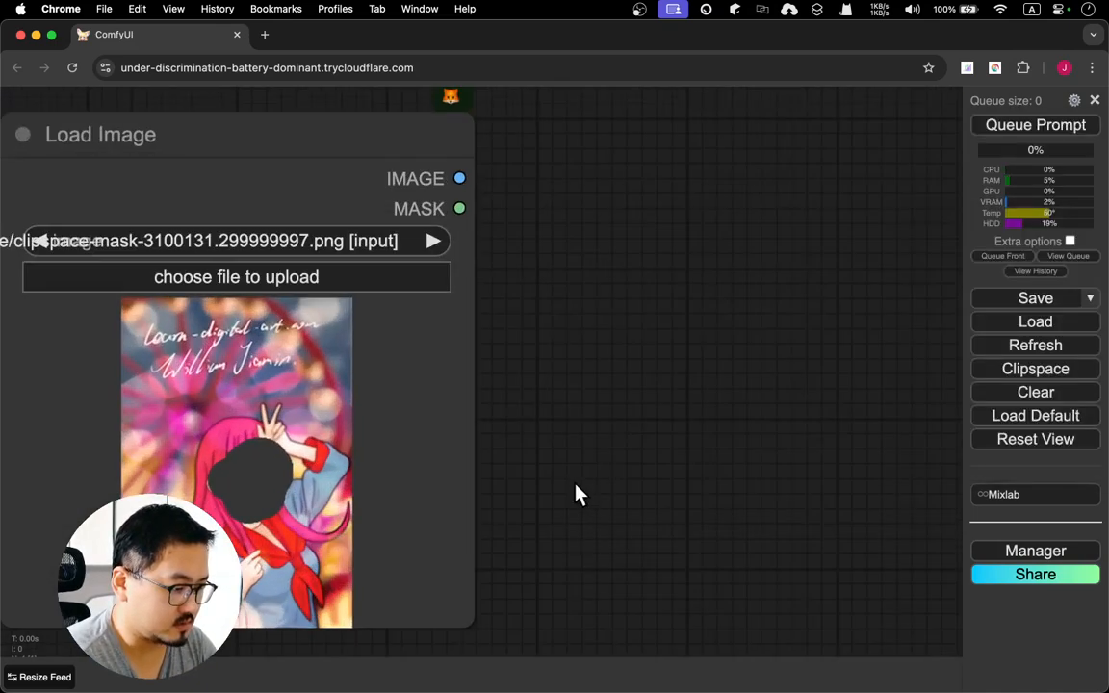
# - Add a VAE Encode node beside Load Image and connect Load Image's IMAGE output to its pixels input
pyautogui.scroll(-5, 577, 494)
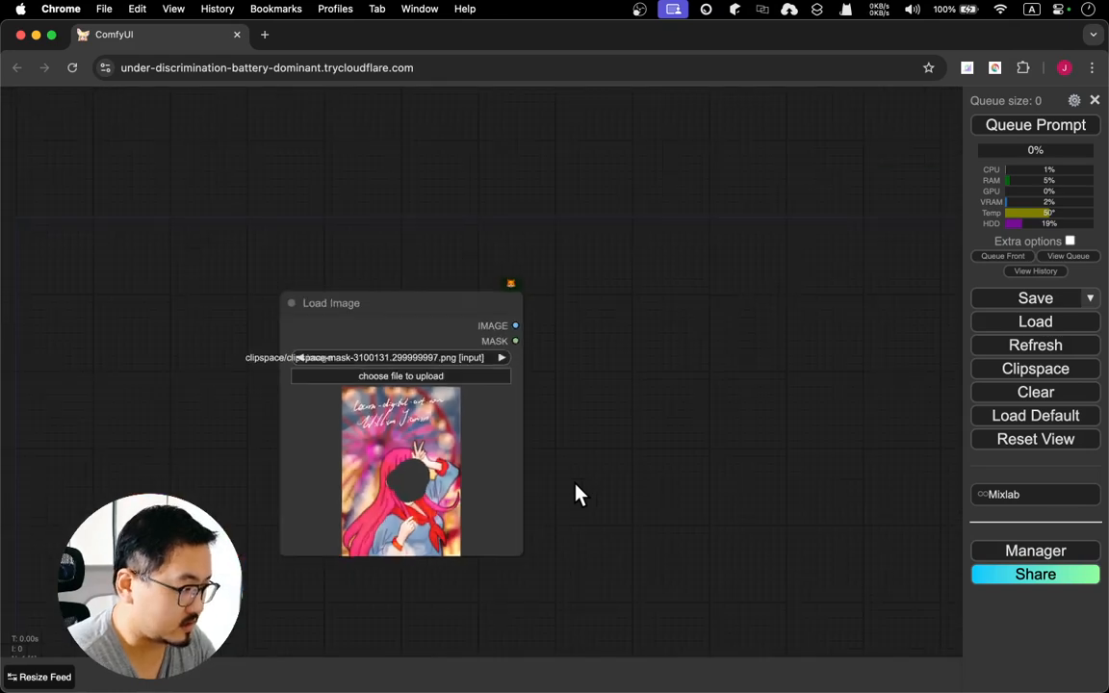
pyautogui.press('super+minus')
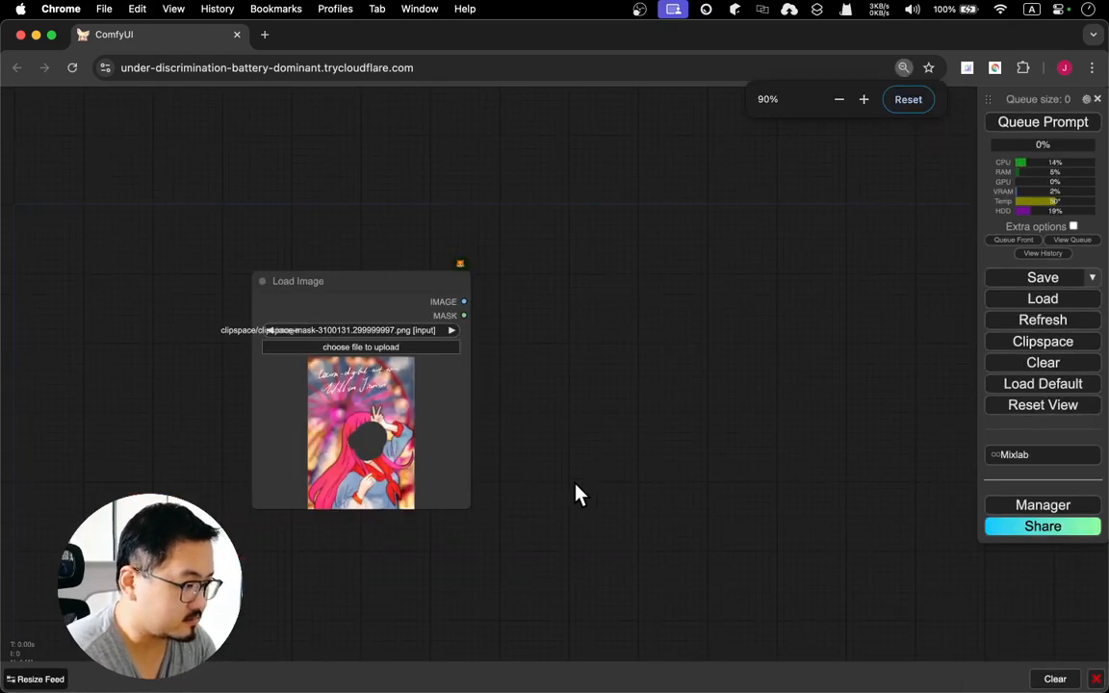
pyautogui.press('super+equal')
pyautogui.moveTo(679, 389); pyautogui.dragTo(532, 386)
pyautogui.doubleClick(515, 308)
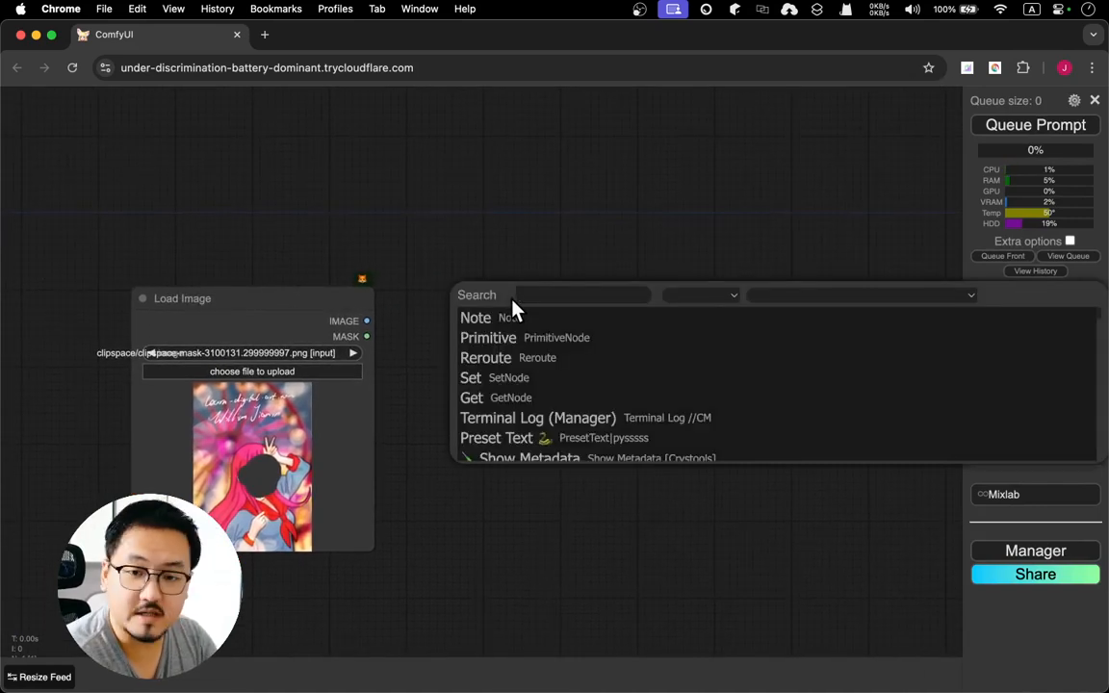
pyautogui.write('vae')
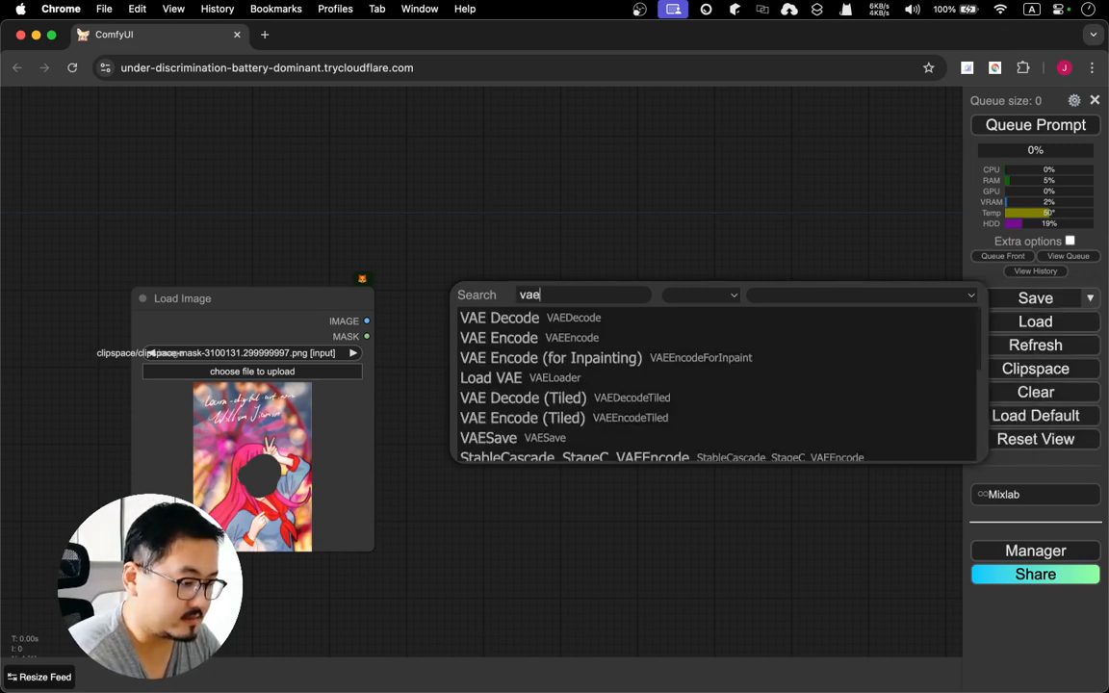
pyautogui.press('Down')
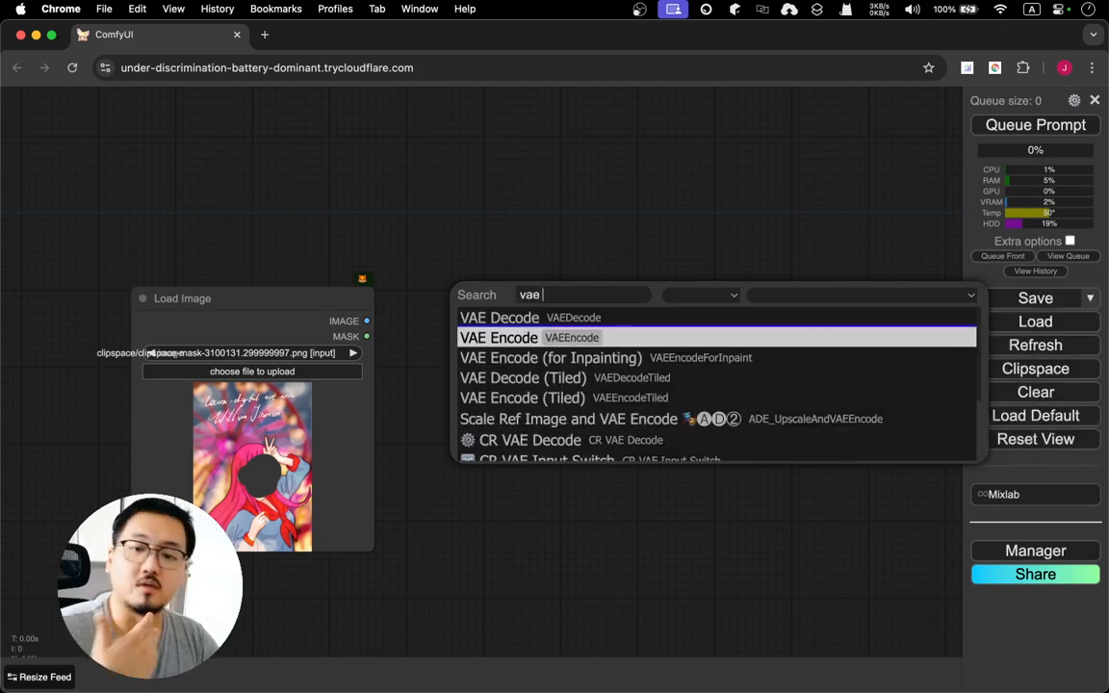
pyautogui.press('Return')
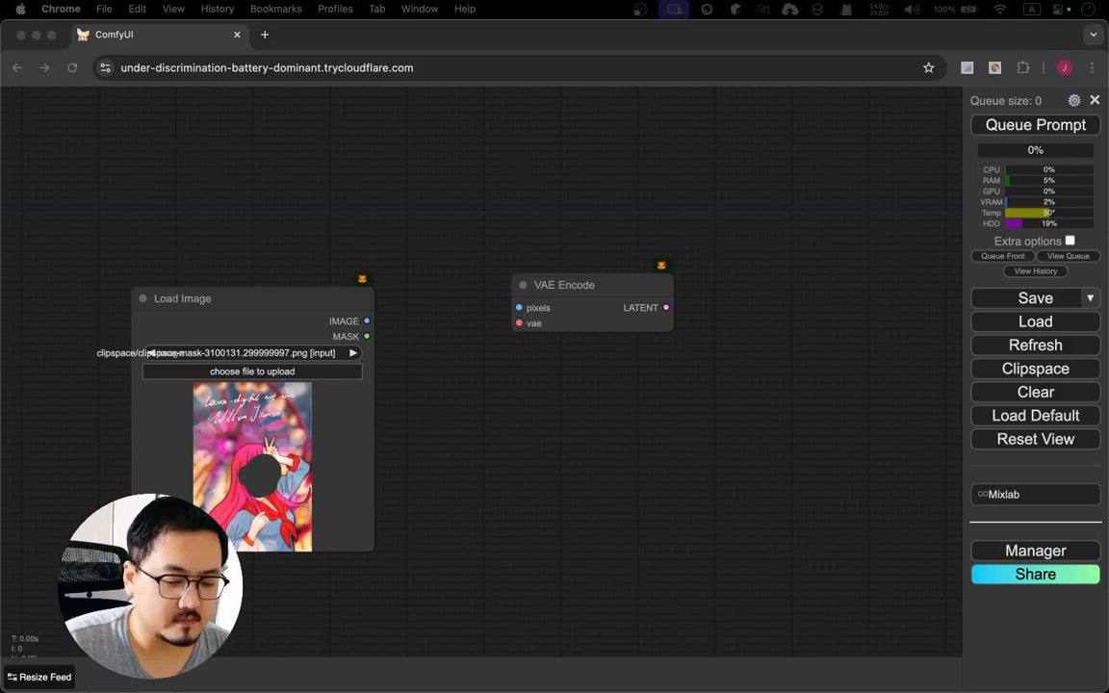
pyautogui.click(366, 323)
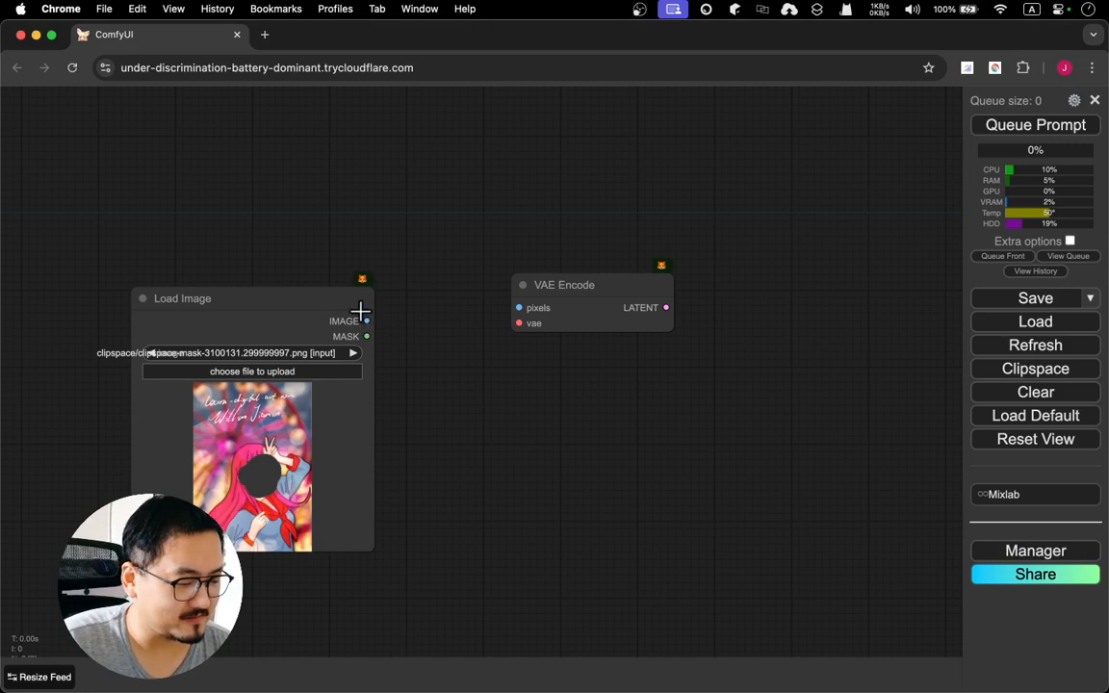
pyautogui.moveTo(367, 321); pyautogui.dragTo(520, 308)
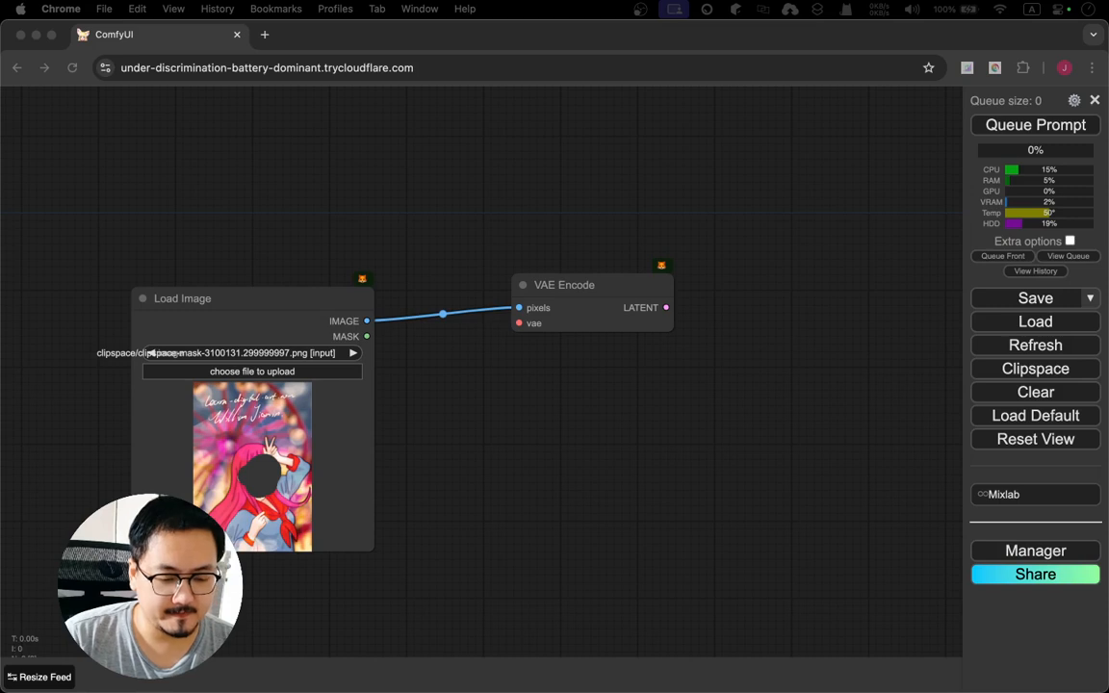
# - Add a Load VAE node above the Load Image node and set its VAE to vae-ft-mse-840000-ema-pruned.safetensors
pyautogui.click(436, 218)
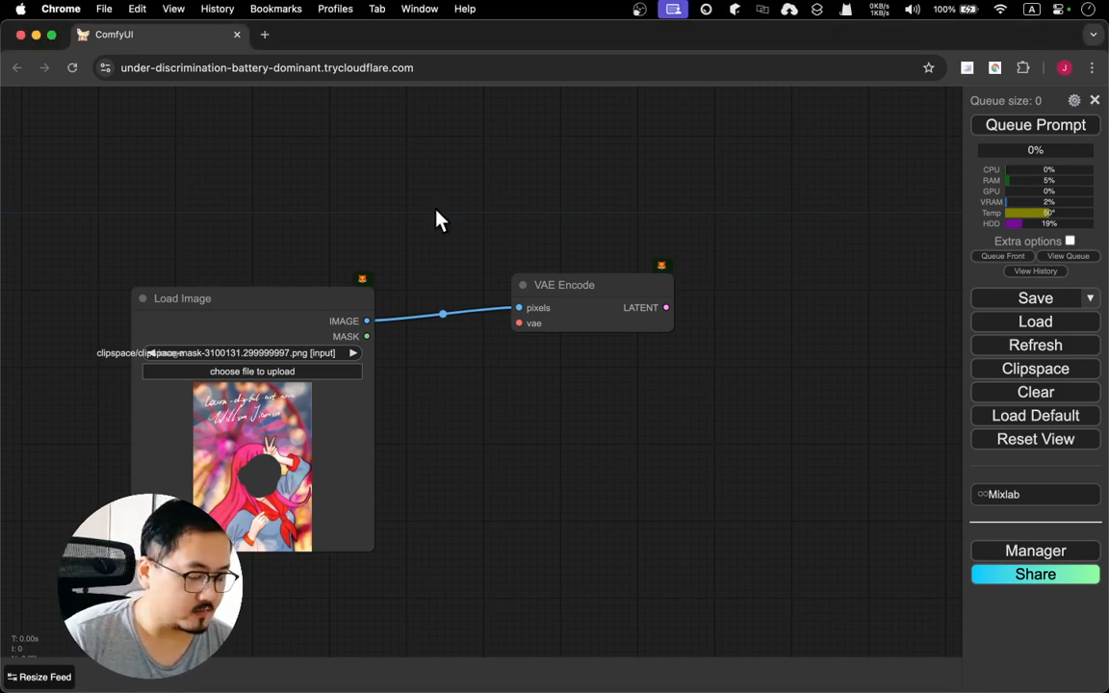
pyautogui.doubleClick(436, 204)
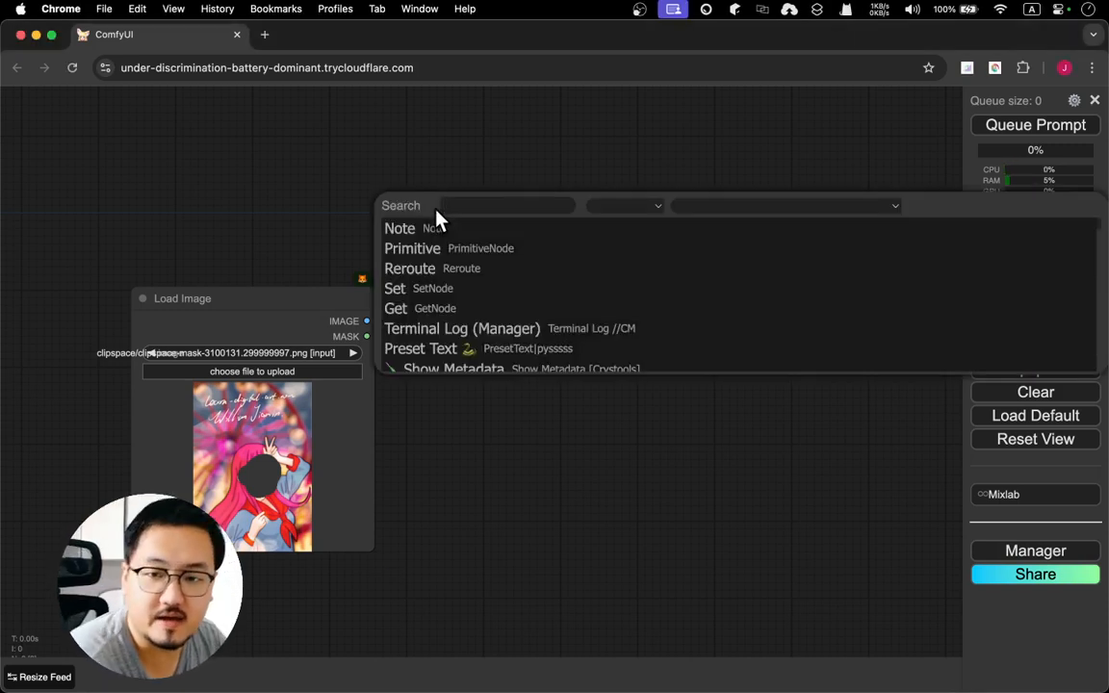
pyautogui.write('load ')
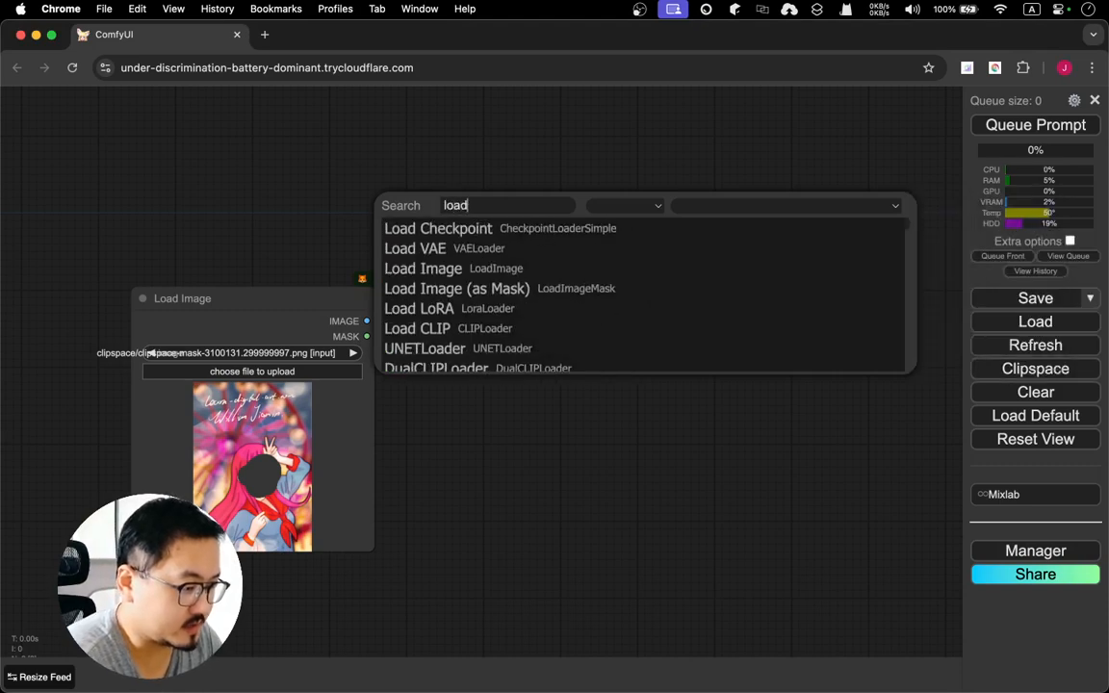
pyautogui.write('vae')
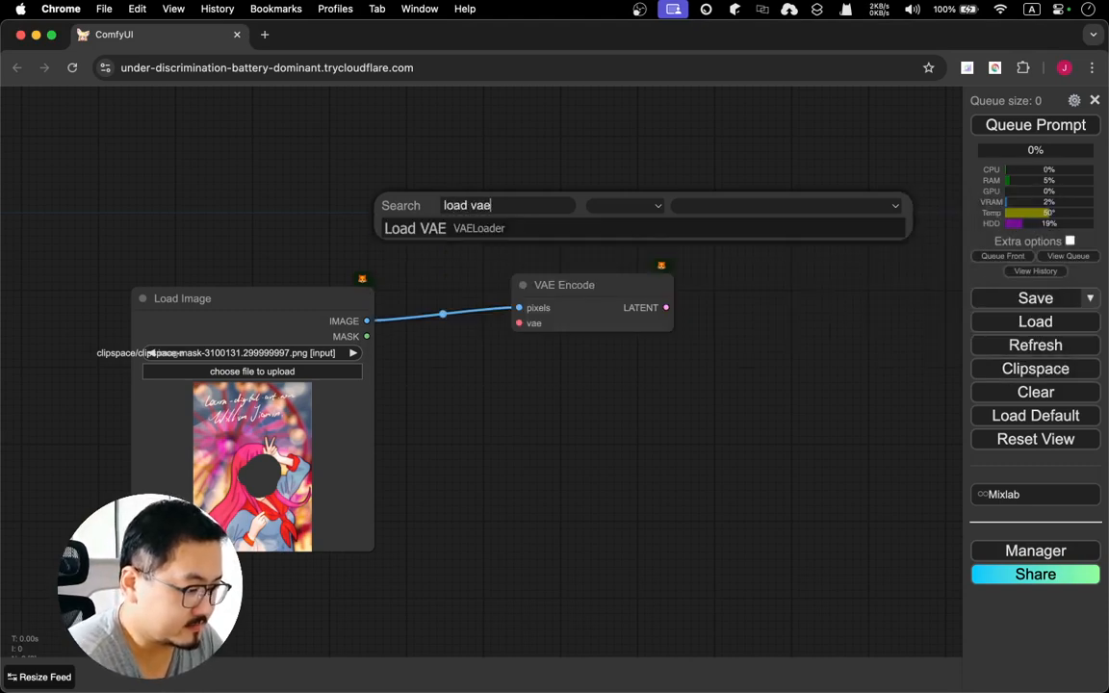
pyautogui.click(429, 228)
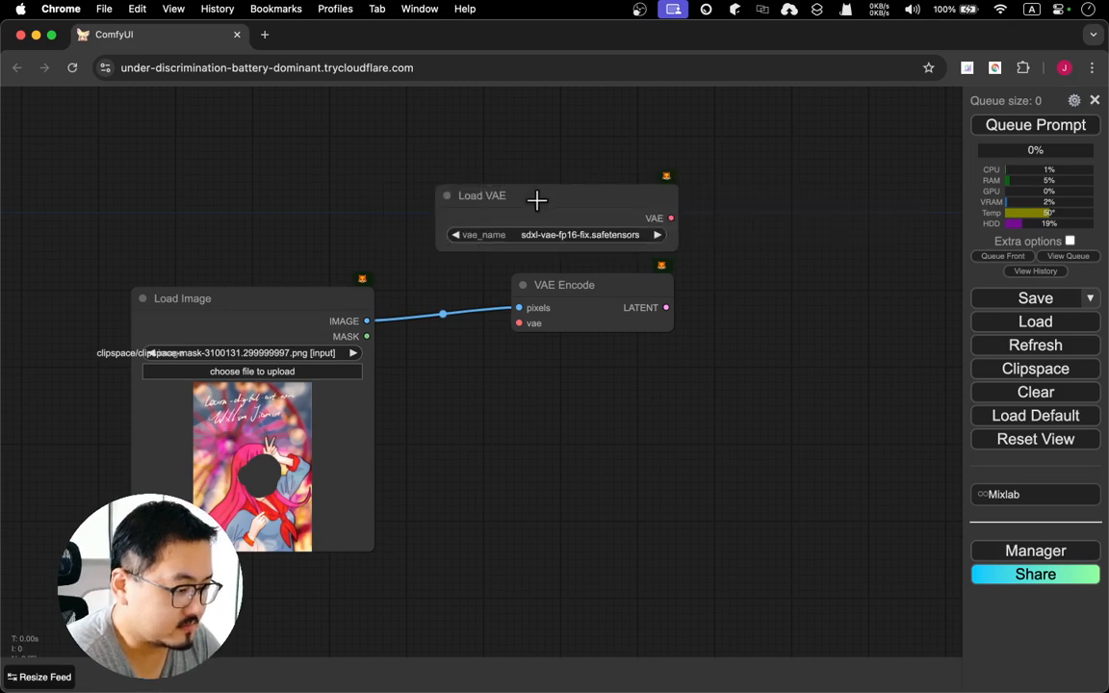
pyautogui.moveTo(534, 200); pyautogui.dragTo(339, 104)
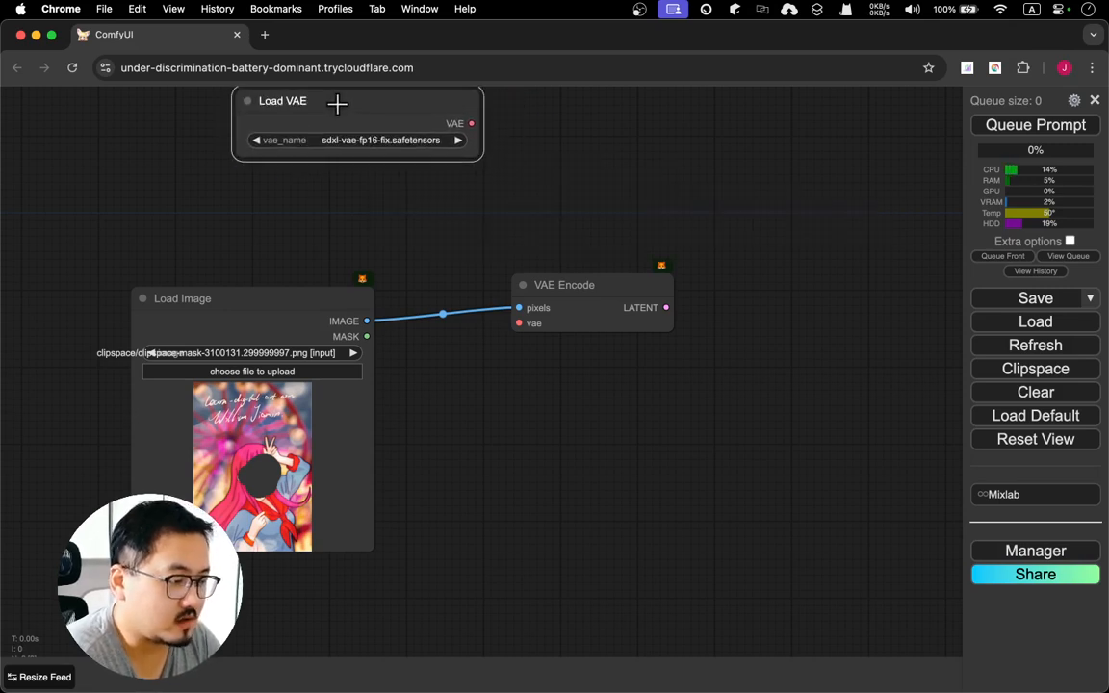
pyautogui.click(415, 140)
pyautogui.click(428, 176)
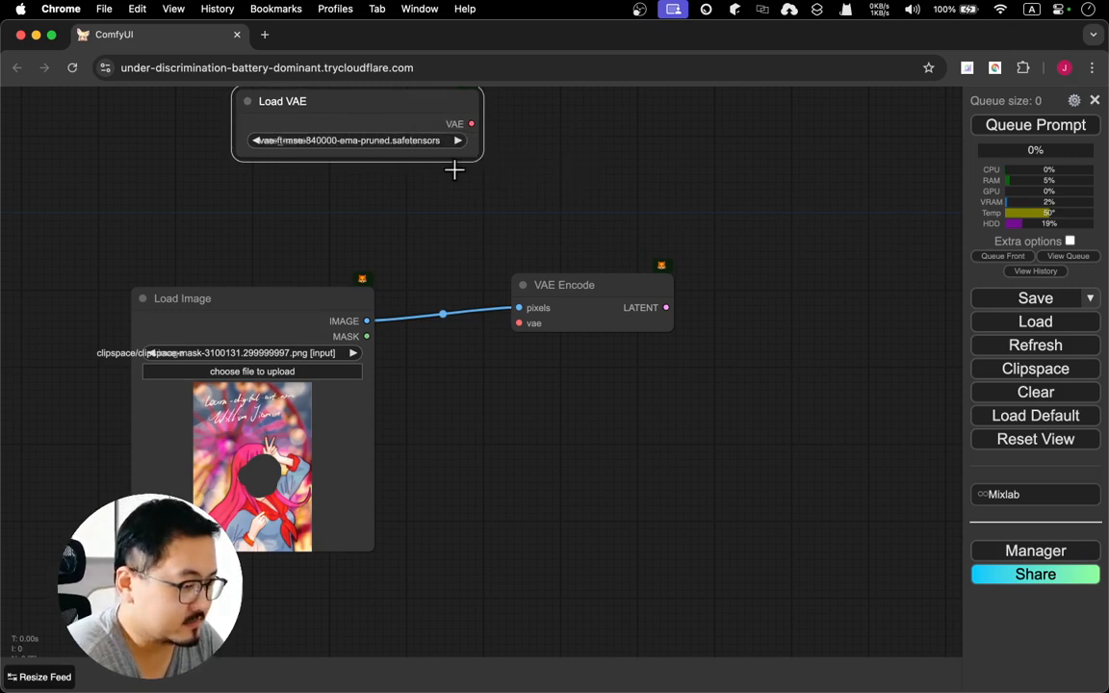
# - Connect the Load VAE output to VAE Encode's vae input and arrange Load VAE between and below Load Image and VAE Encode
pyautogui.moveTo(472, 123); pyautogui.dragTo(515, 322)
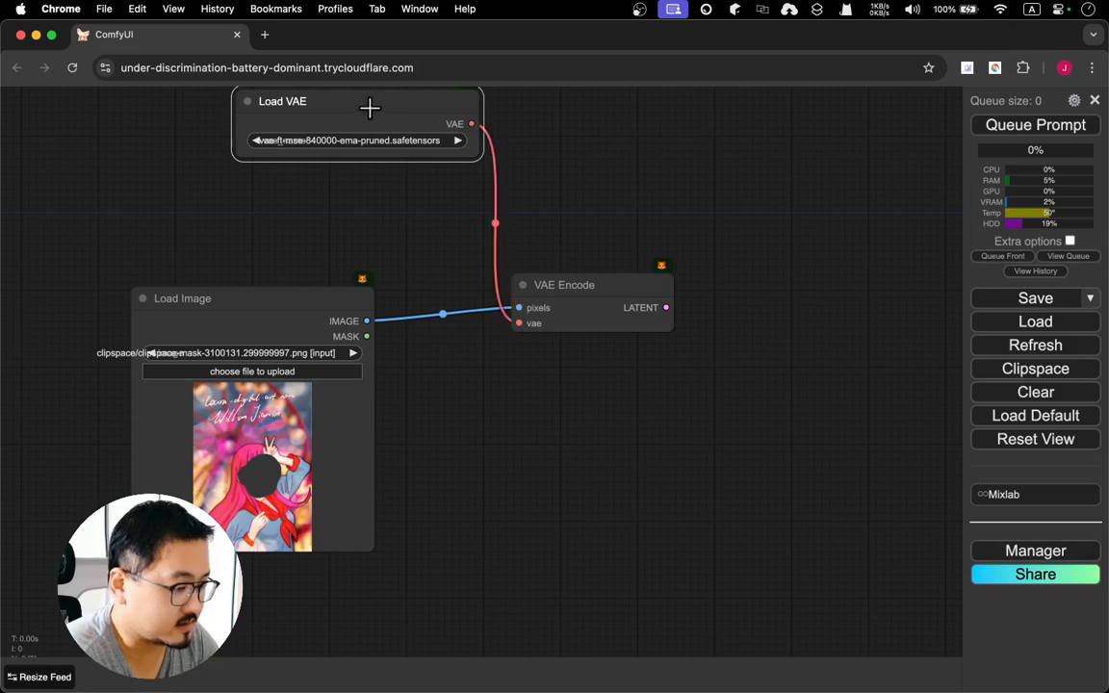
pyautogui.moveTo(369, 109); pyautogui.dragTo(527, 418)
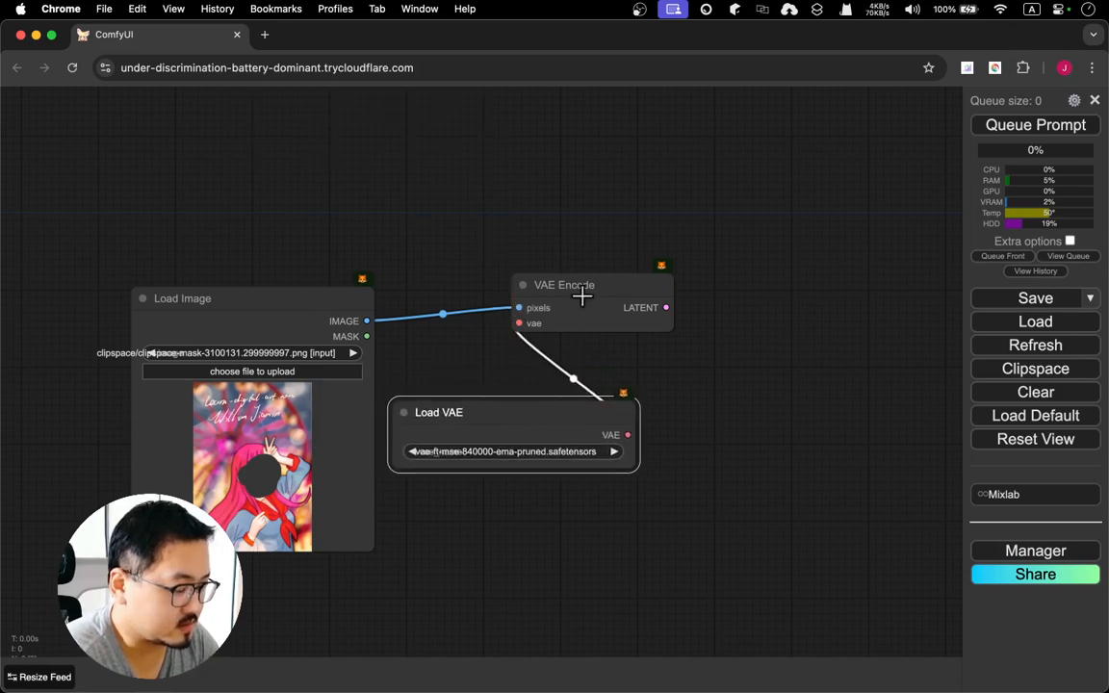
pyautogui.moveTo(591, 279); pyautogui.dragTo(728, 259)
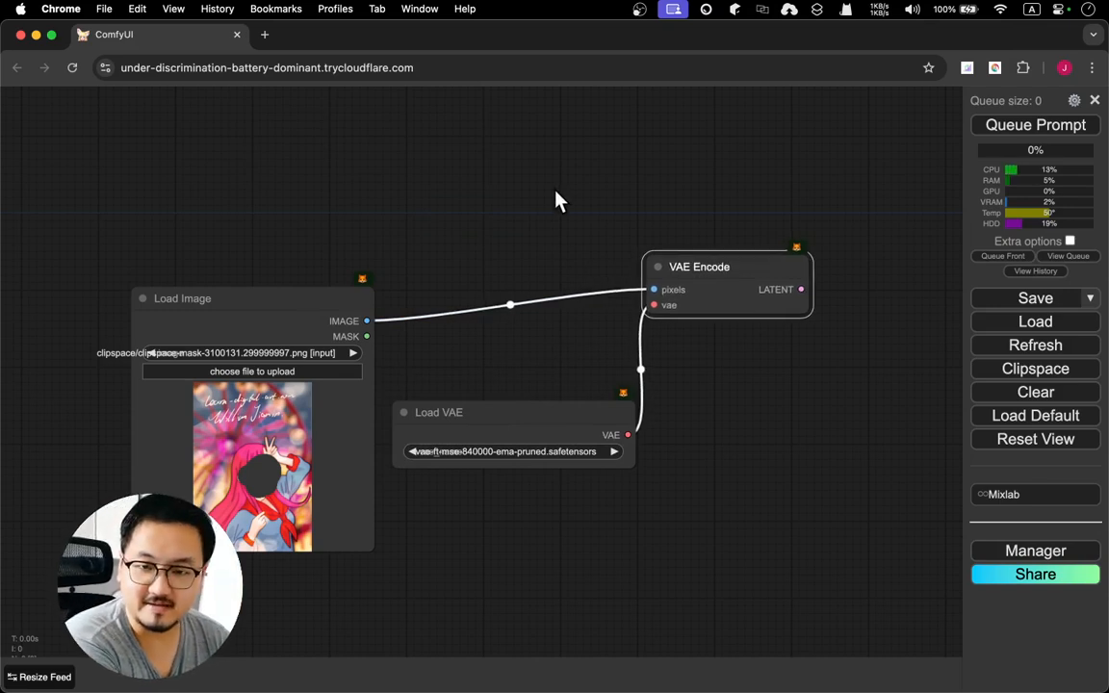
# - Add a KSampler node in the empty canvas beyond VAE Encode and move it closer to that node
pyautogui.moveTo(528, 192); pyautogui.dragTo(132, 185)
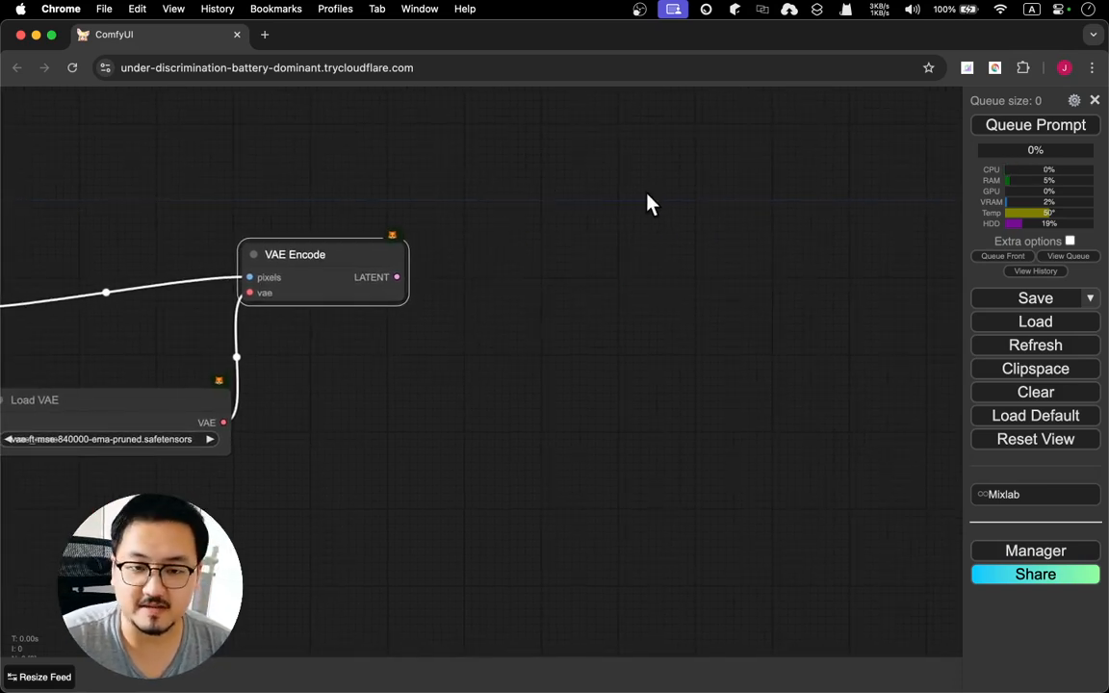
pyautogui.moveTo(599, 230); pyautogui.dragTo(527, 222)
pyautogui.moveTo(589, 203); pyautogui.dragTo(372, 279)
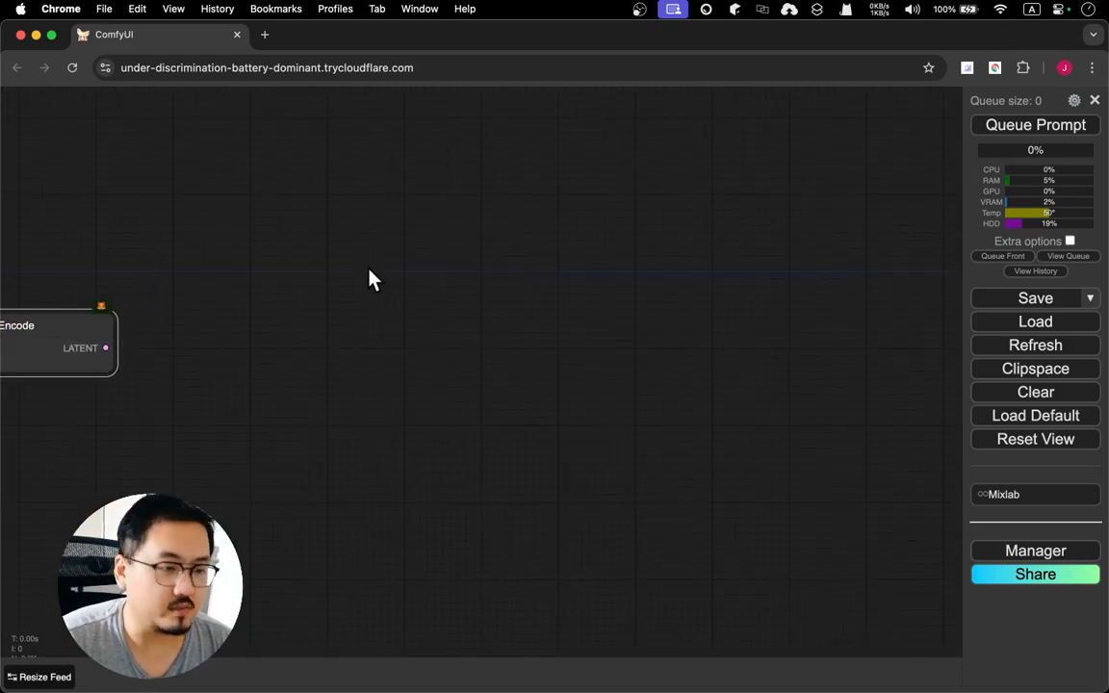
pyautogui.doubleClick(571, 209)
pyautogui.write('ksam')
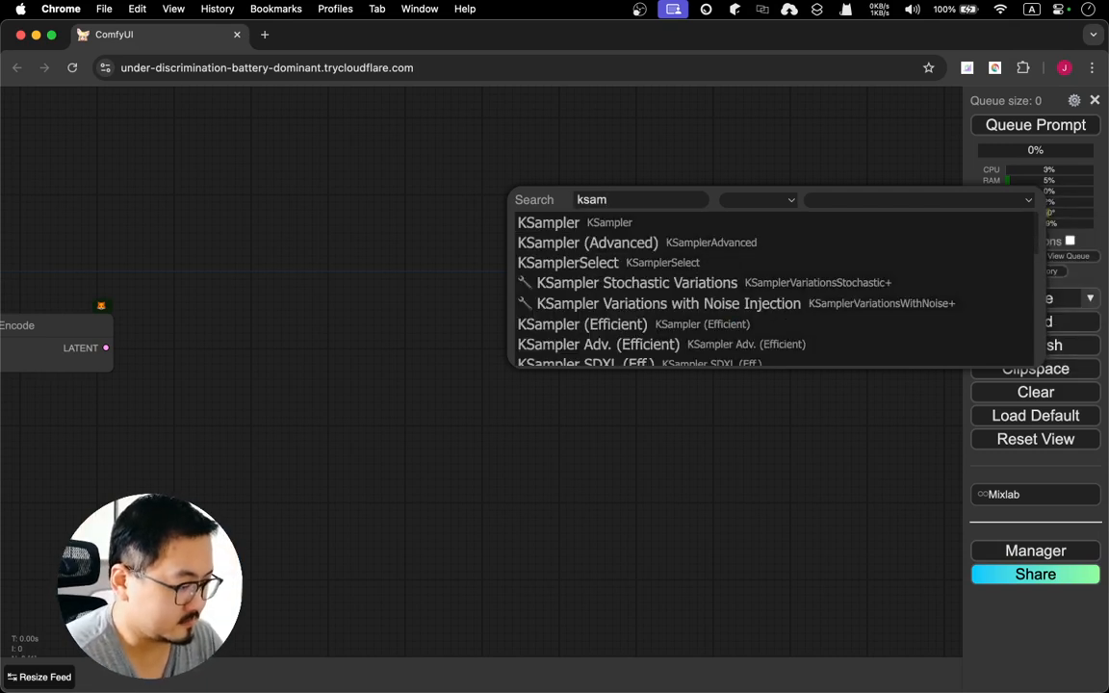
pyautogui.press('Return')
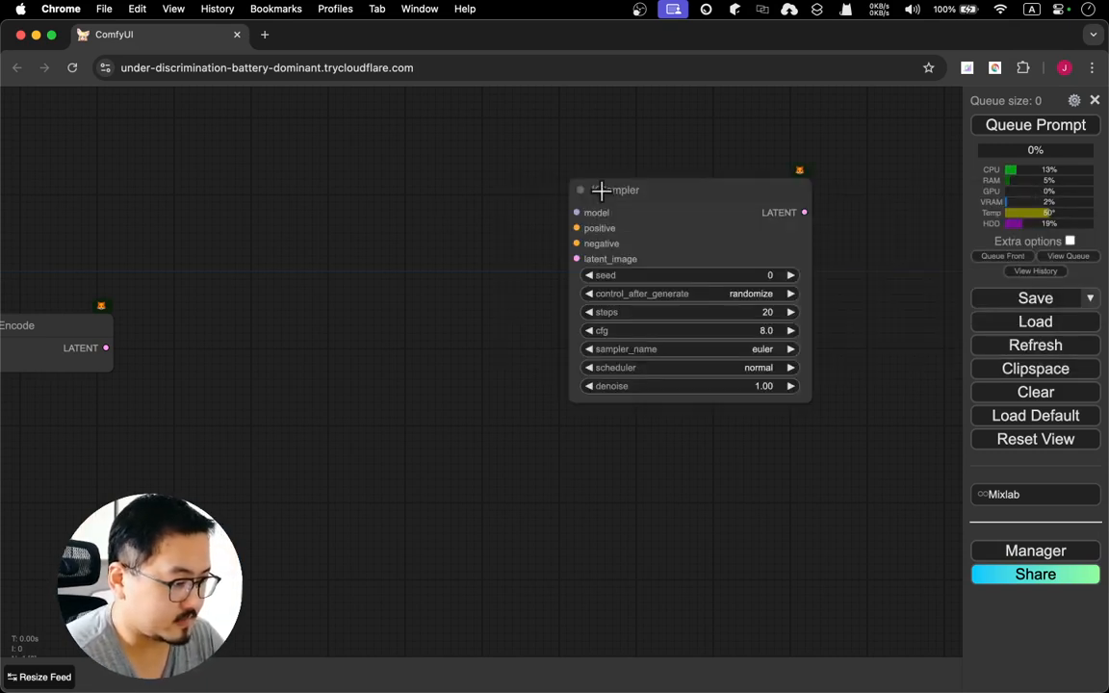
pyautogui.moveTo(614, 188); pyautogui.dragTo(400, 187)
pyautogui.moveTo(257, 265); pyautogui.dragTo(590, 239)
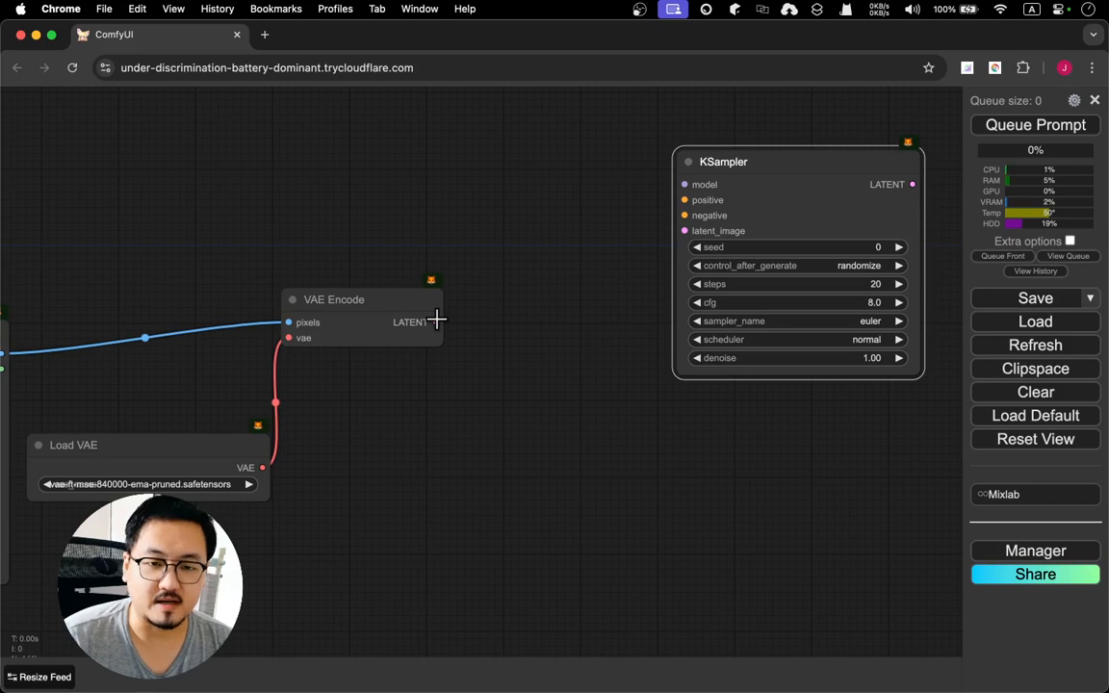
# - Pull a link from VAE Encode's LATENT output, dismiss it, and shift the KSampler node slightly farther away
pyautogui.moveTo(436, 321); pyautogui.dragTo(475, 291)
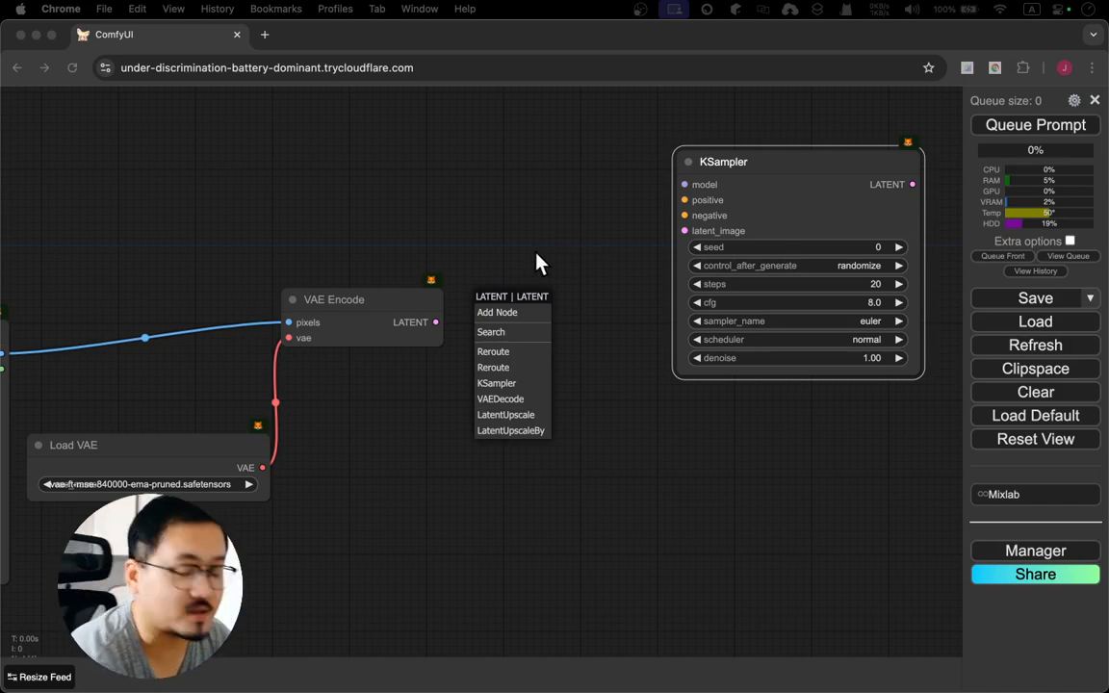
pyautogui.click(471, 203)
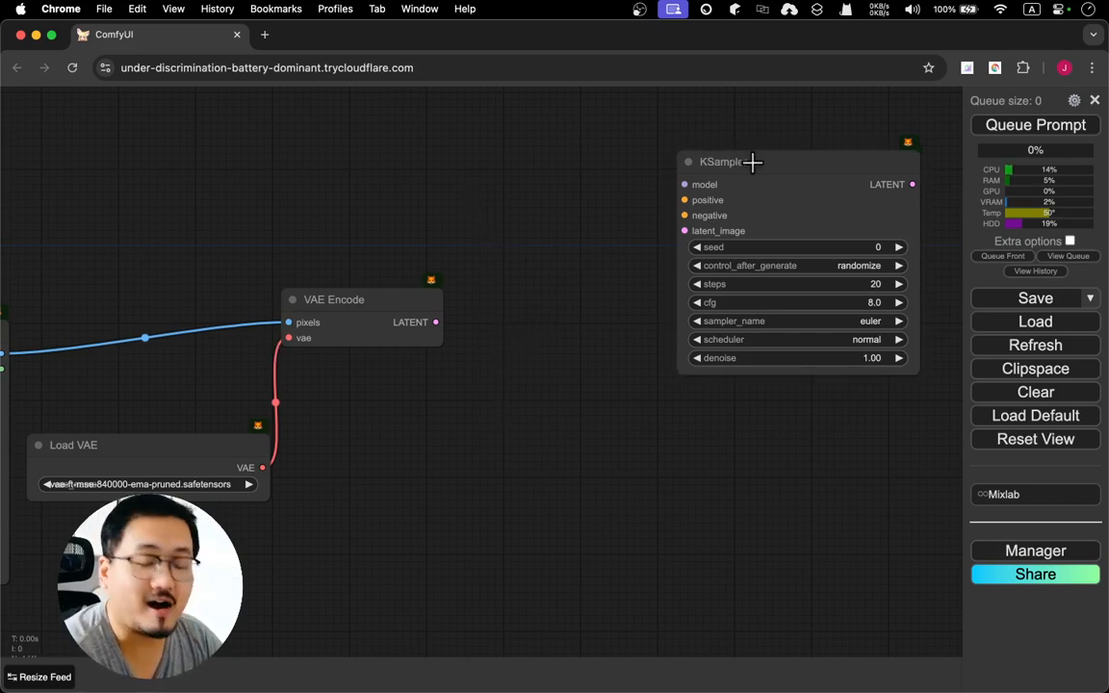
pyautogui.moveTo(750, 160); pyautogui.dragTo(775, 158)
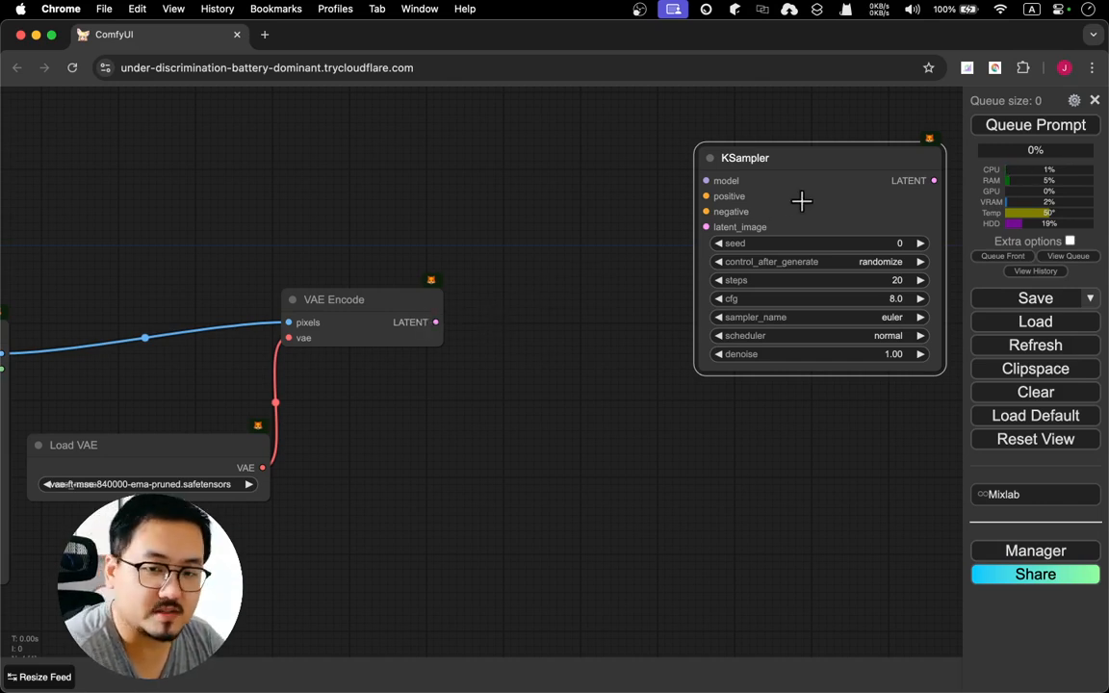
# - Add a Set Latent Noise Mask node in the empty canvas between VAE Encode and KSampler
pyautogui.doubleClick(513, 306)
pyautogui.write('se')
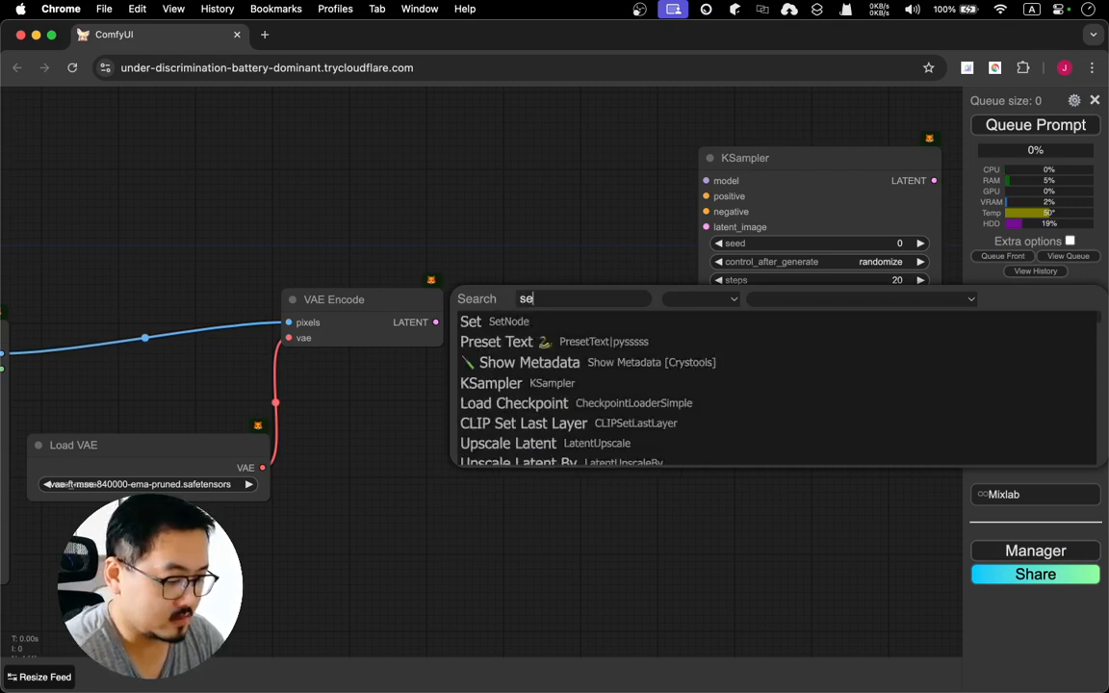
pyautogui.write('t latent')
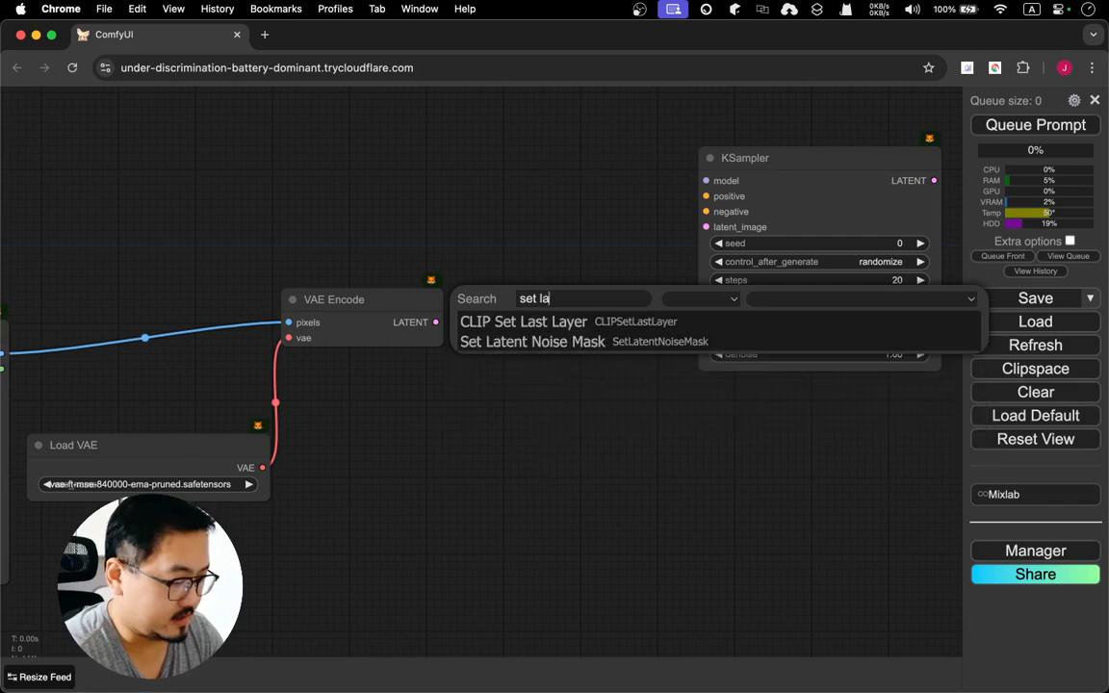
pyautogui.press('Return')
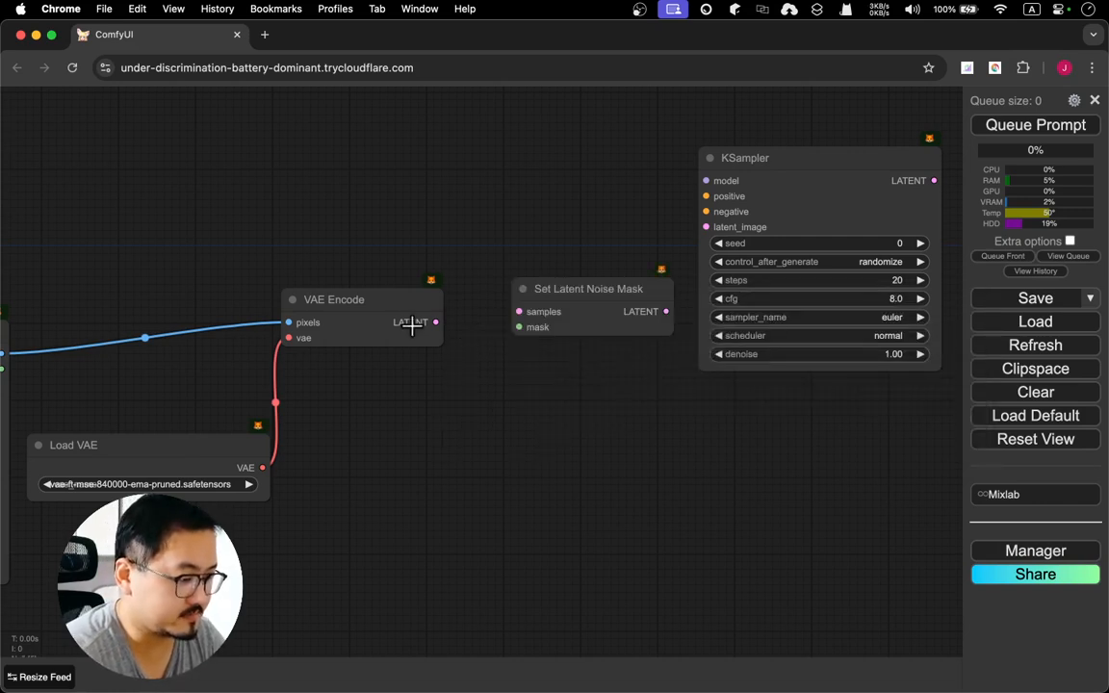
# - Connect VAE Encode's LATENT to Set Latent Noise Mask's samples and Load Image's MASK to its mask input, placing VAE Encode just before it
pyautogui.moveTo(378, 290); pyautogui.dragTo(270, 251)
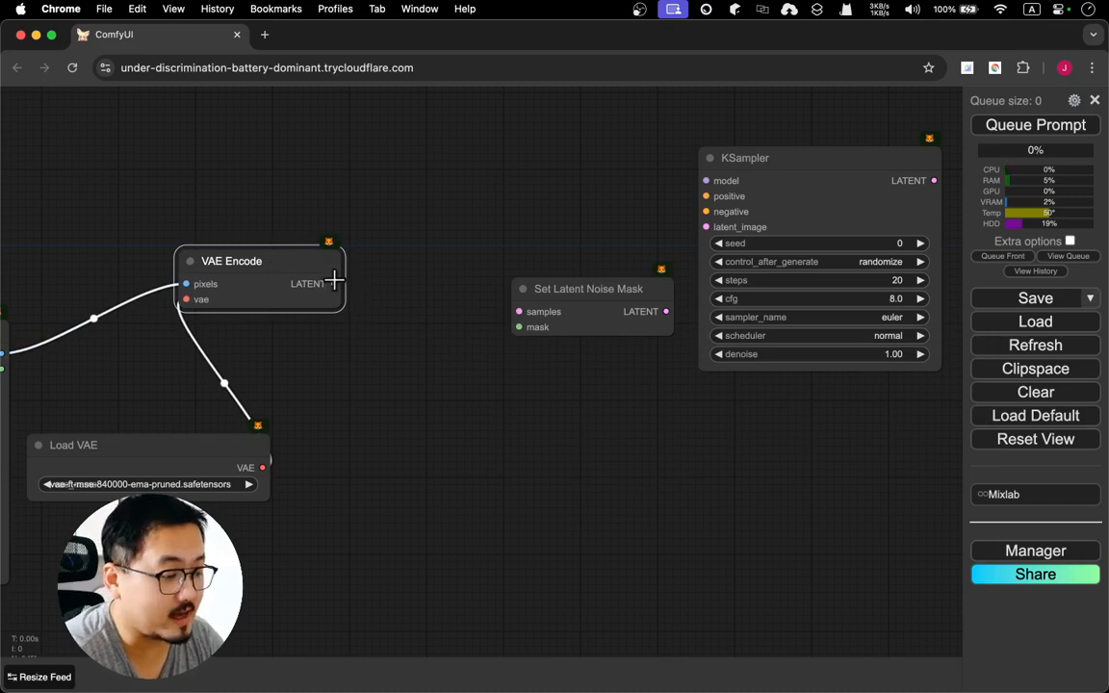
pyautogui.moveTo(334, 279); pyautogui.dragTo(521, 312)
pyautogui.moveTo(149, 364); pyautogui.dragTo(441, 332)
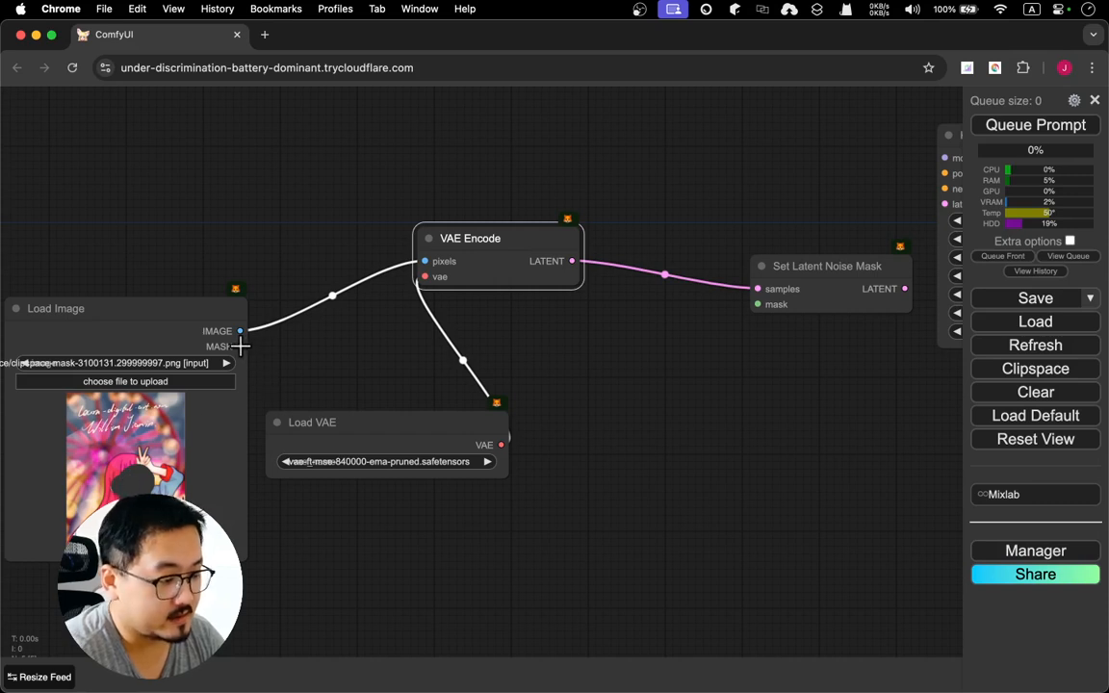
pyautogui.moveTo(241, 346); pyautogui.dragTo(746, 306)
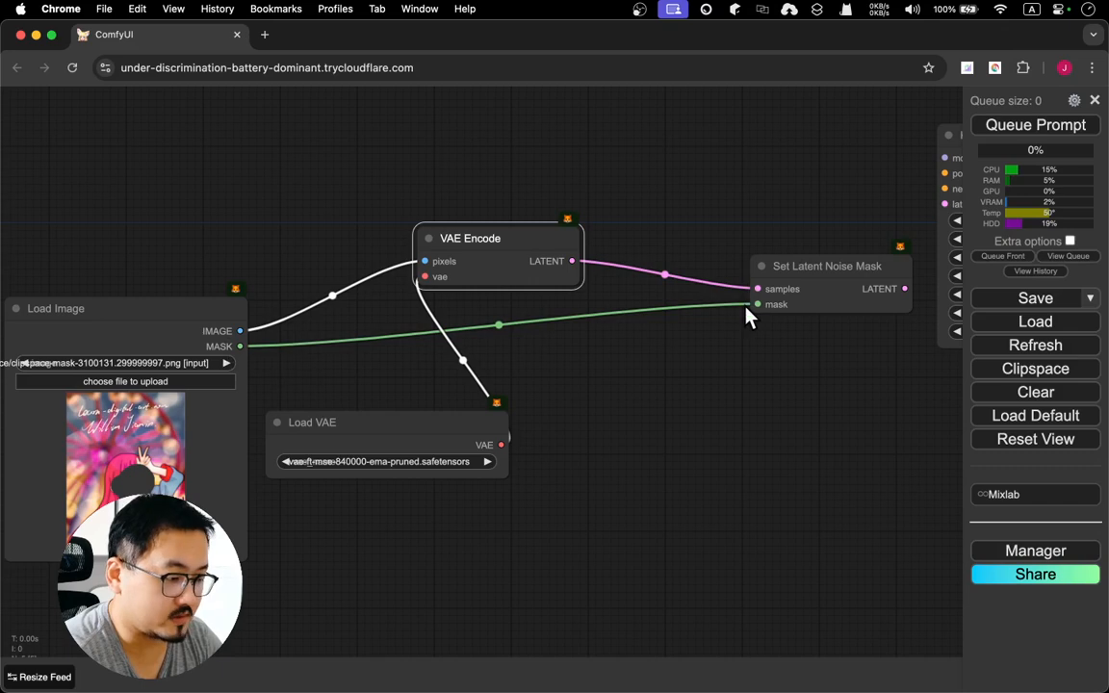
pyautogui.moveTo(481, 241); pyautogui.dragTo(591, 252)
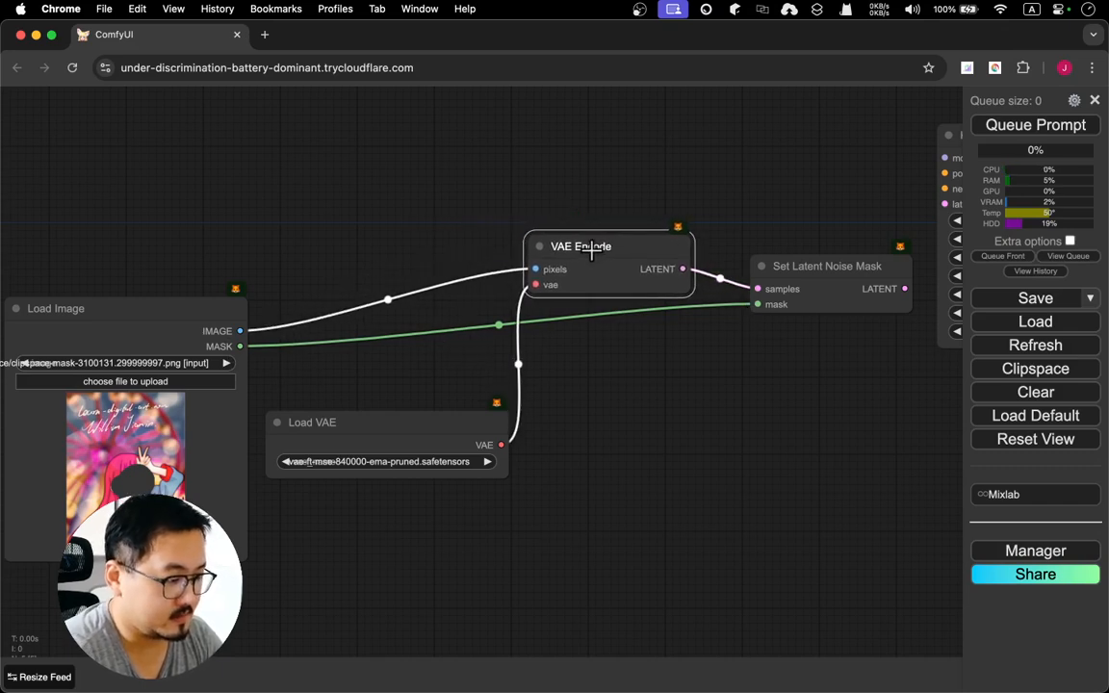
# - Move KSampler farther from Set Latent Noise Mask and connect the mask node's LATENT output to KSampler's latent_image input
pyautogui.moveTo(704, 196); pyautogui.dragTo(95, 236)
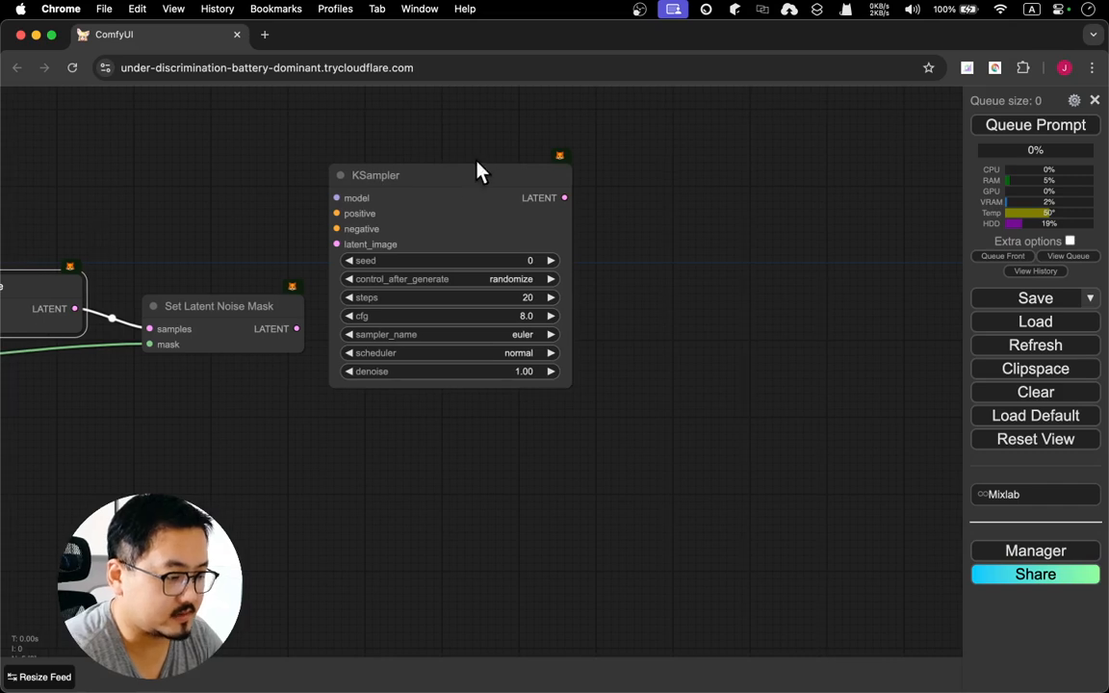
pyautogui.moveTo(444, 177); pyautogui.dragTo(601, 165)
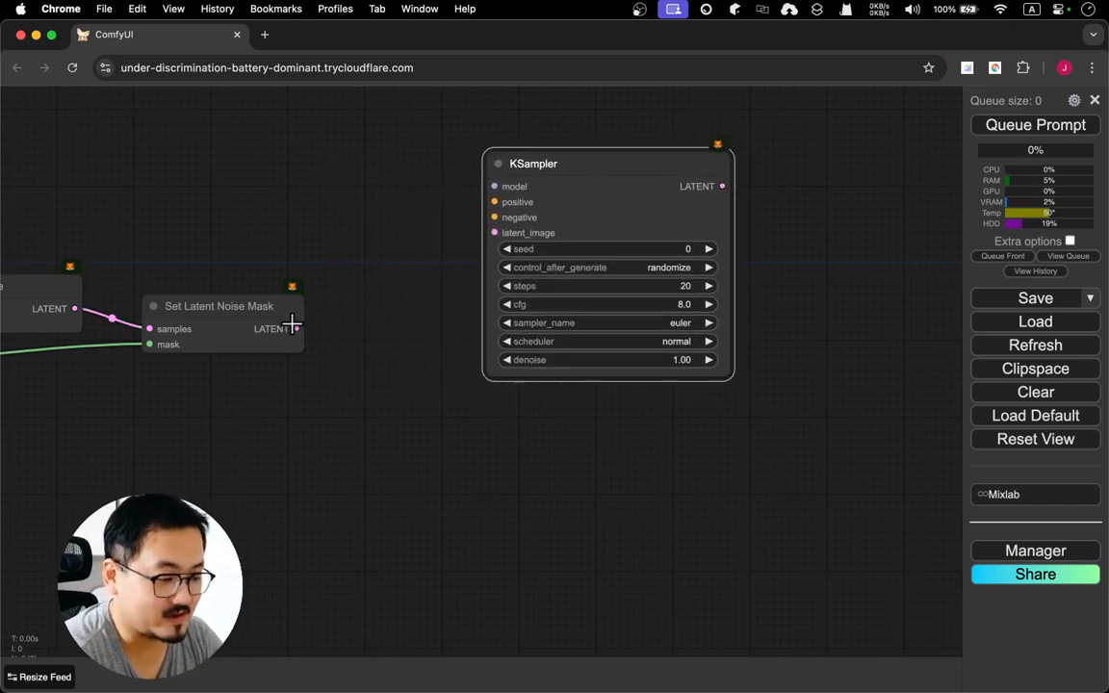
pyautogui.moveTo(295, 328); pyautogui.dragTo(486, 234)
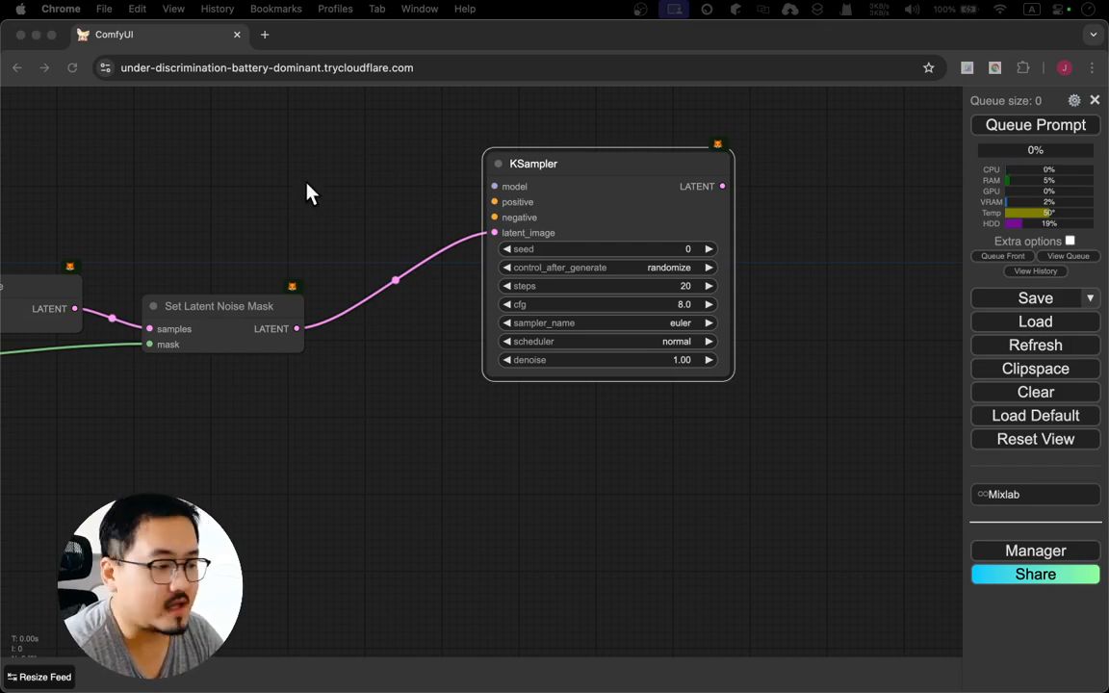
# - Add a Load Checkpoint node in the empty canvas above the Load Image node
pyautogui.moveTo(308, 221); pyautogui.dragTo(819, 209)
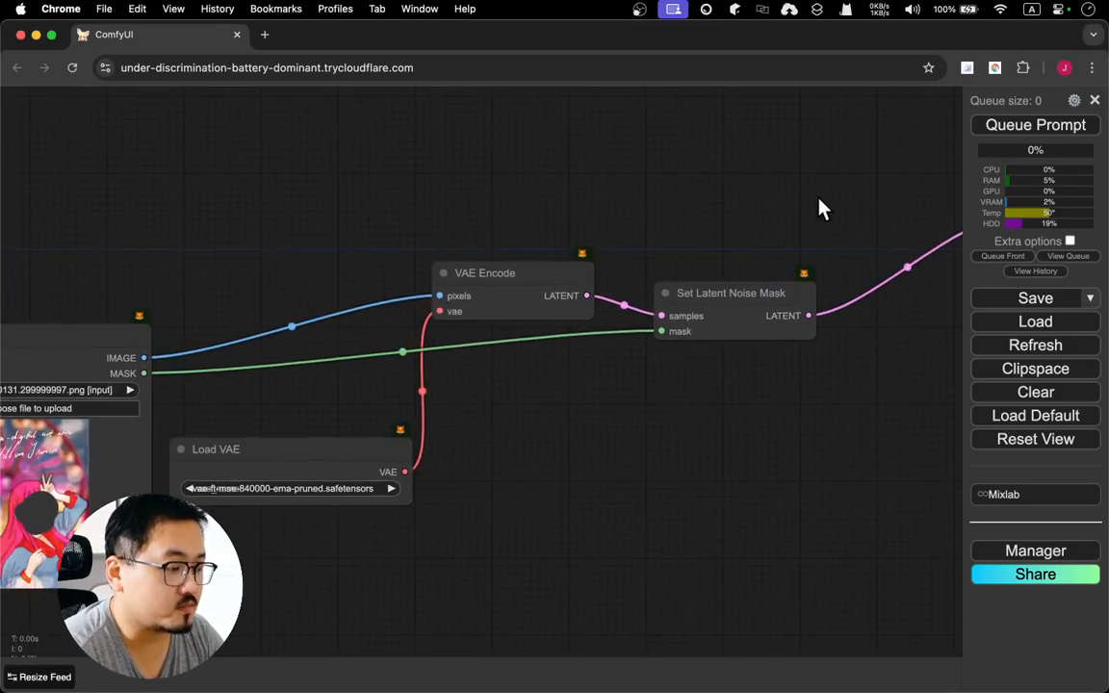
pyautogui.moveTo(239, 213); pyautogui.dragTo(398, 215)
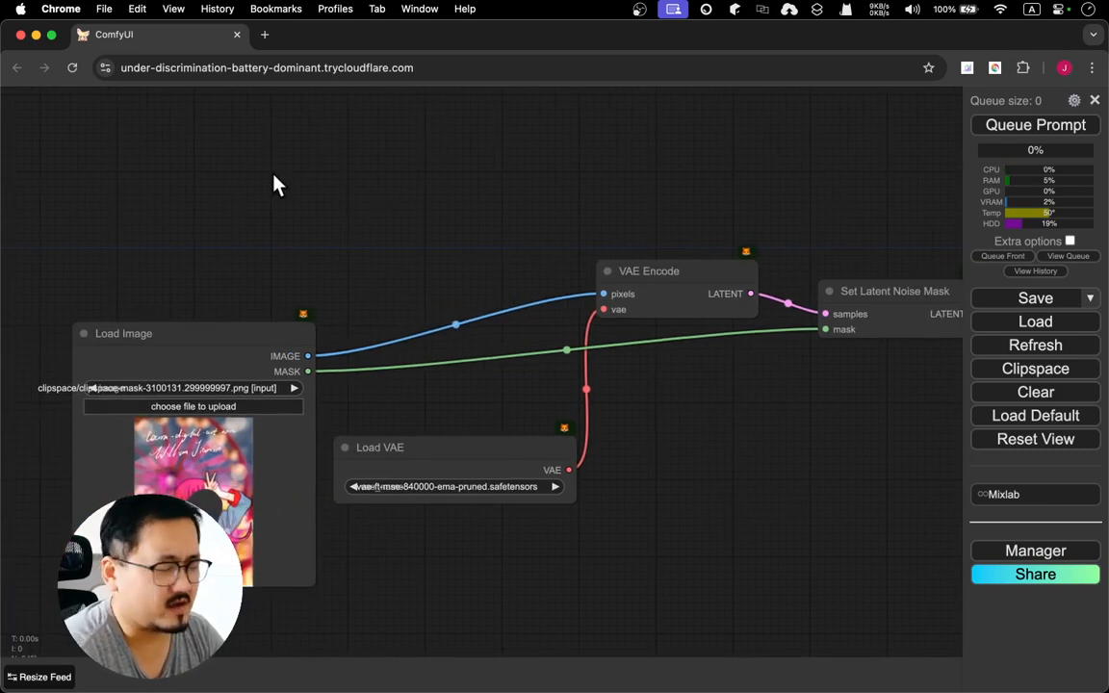
pyautogui.doubleClick(123, 151)
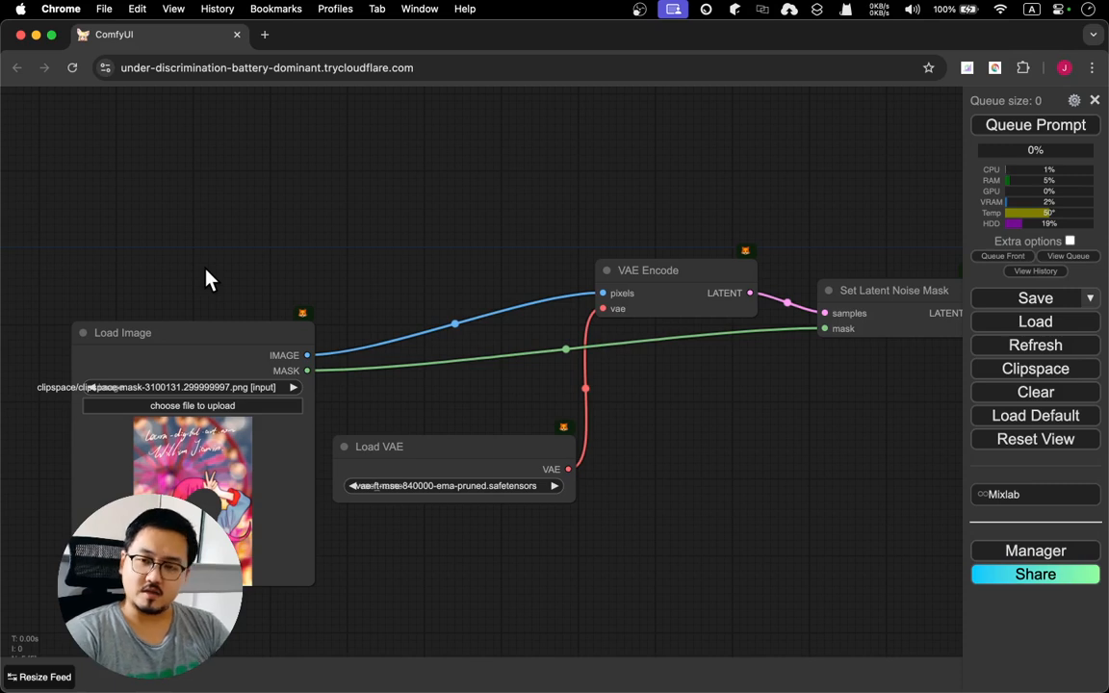
pyautogui.doubleClick(150, 164)
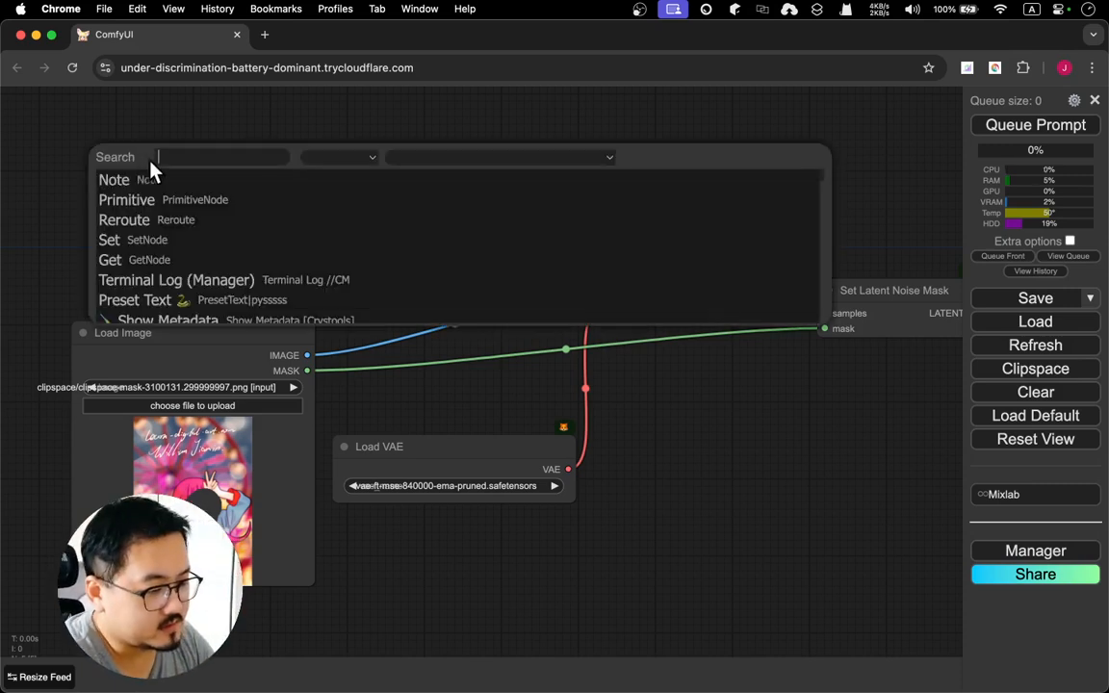
pyautogui.write('load ')
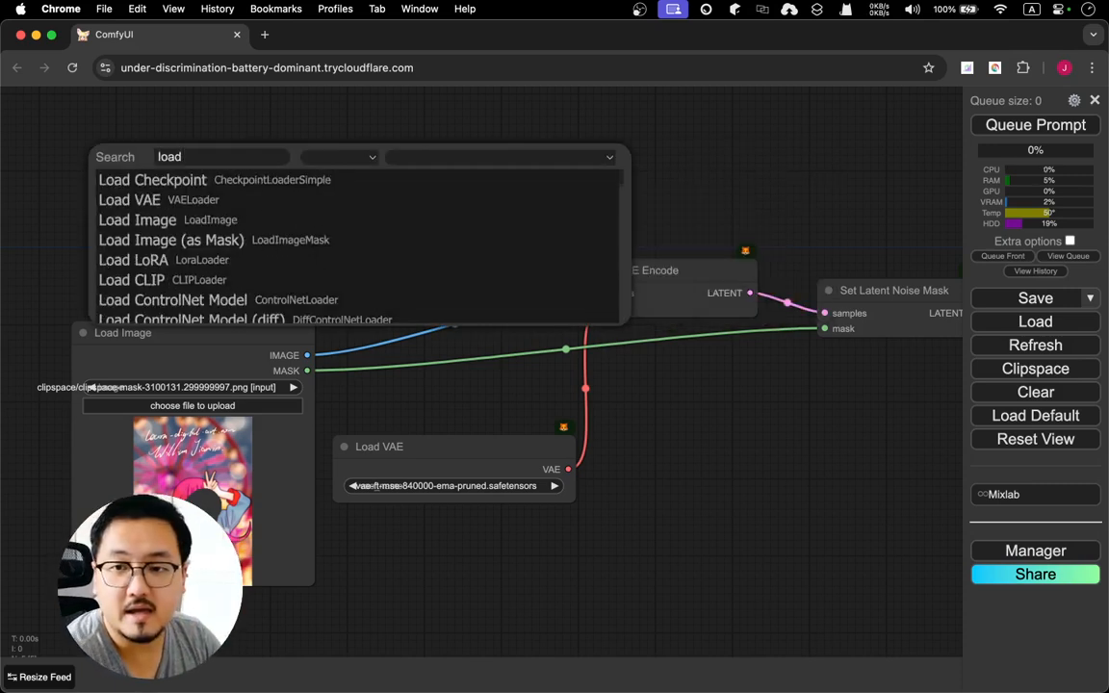
pyautogui.write('chec')
pyautogui.press('Down')
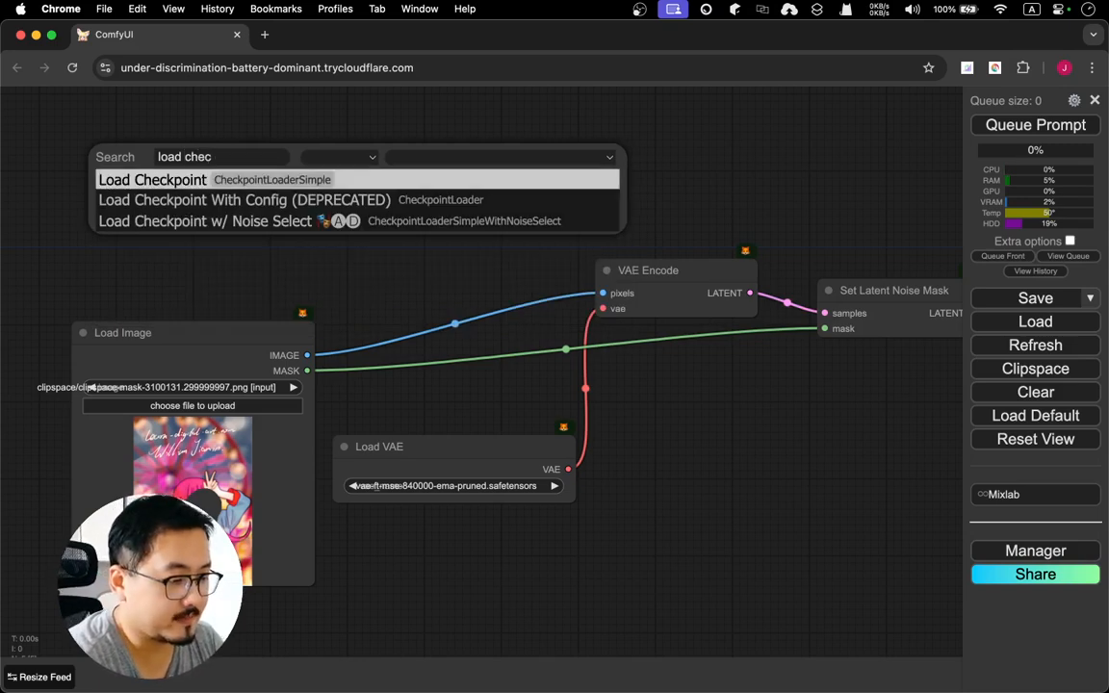
pyautogui.press('Return')
# - Set Load Checkpoint's ckpt_name to dreamshaper_8.safetensors and shift the node farther away from VAE Encode
pyautogui.click(286, 216)
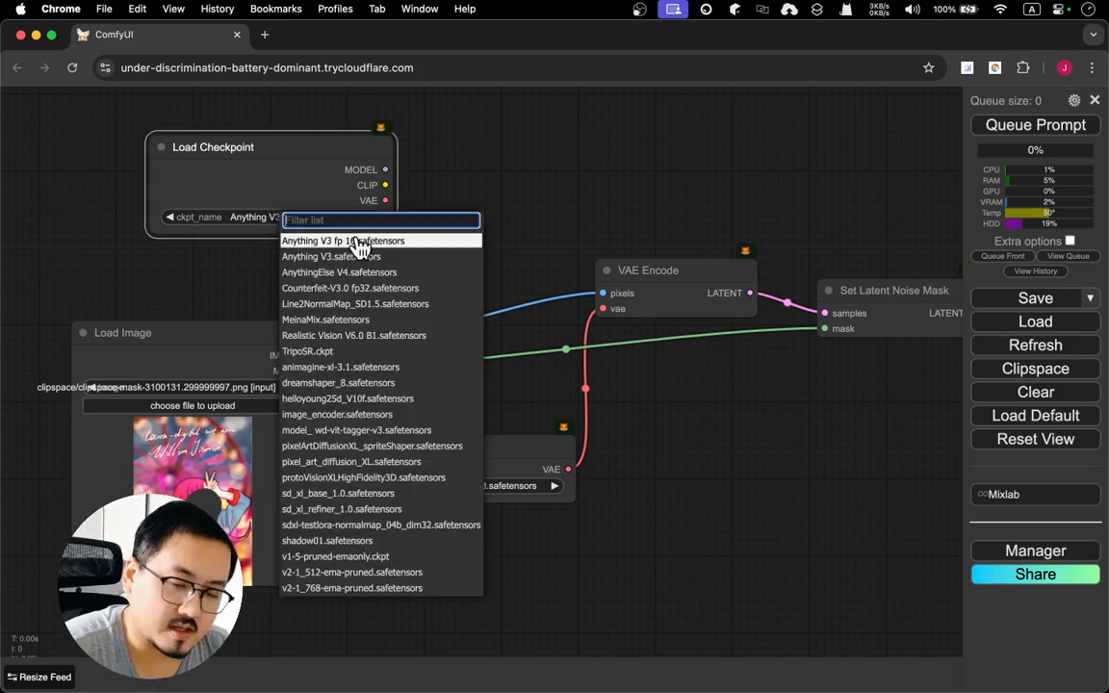
pyautogui.click(410, 386)
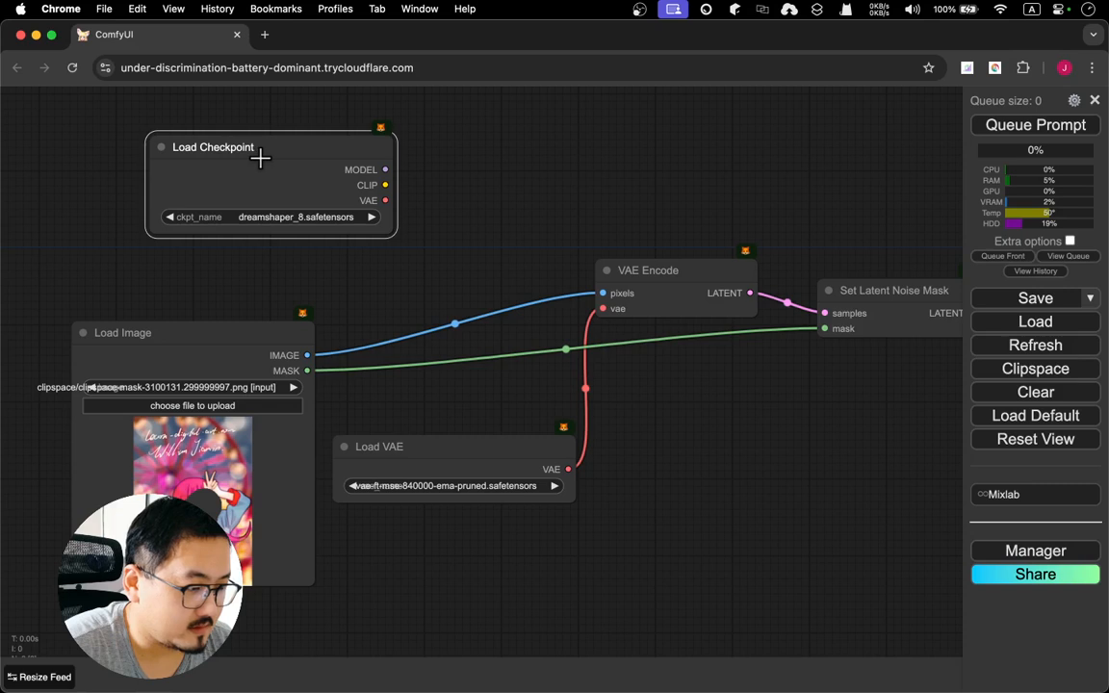
pyautogui.moveTo(258, 156); pyautogui.dragTo(155, 147)
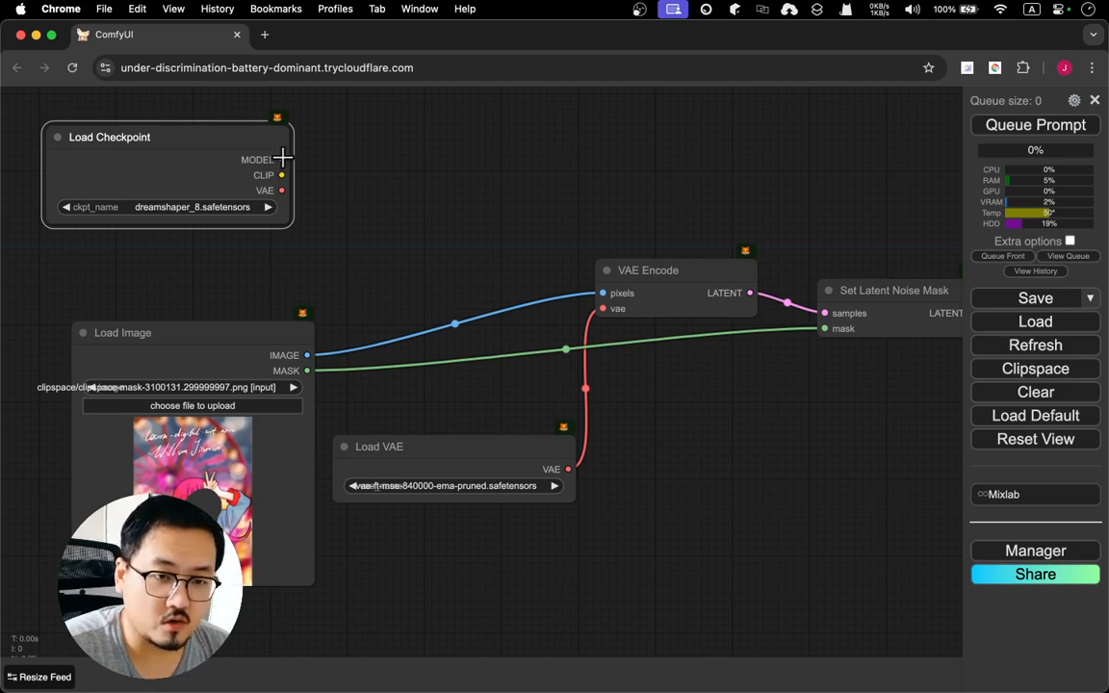
# - Route Load Checkpoint's MODEL output through a Reroute node above Set Latent Noise Mask into KSampler's model input
pyautogui.moveTo(759, 168); pyautogui.dragTo(618, 253)
pyautogui.moveTo(193, 258); pyautogui.dragTo(737, 183)
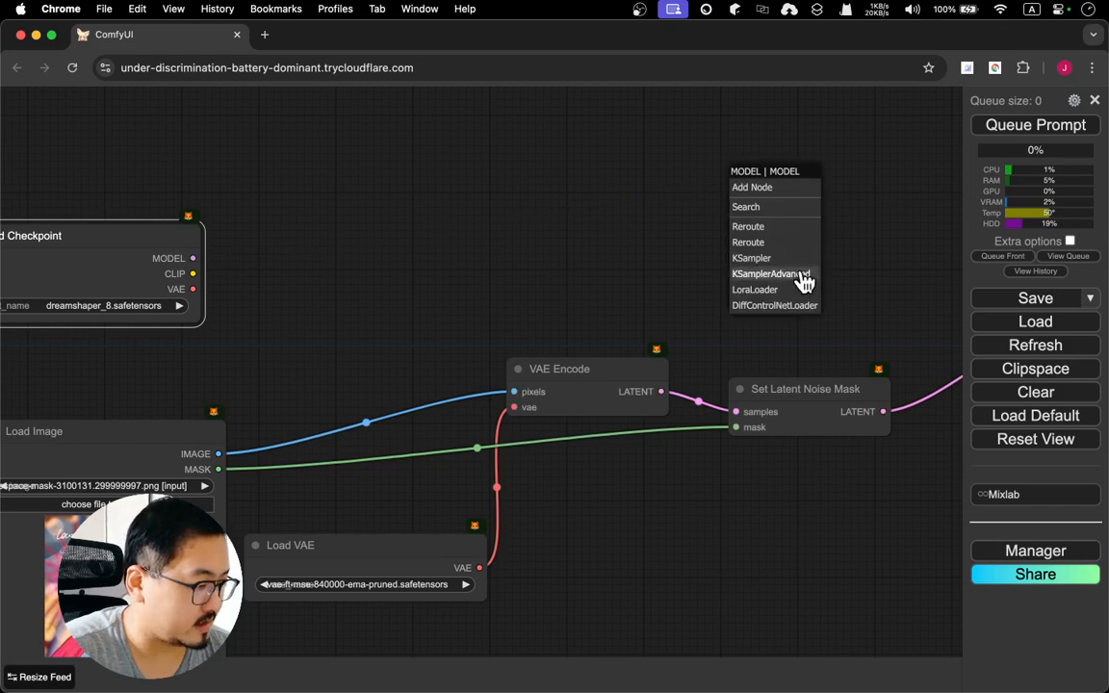
pyautogui.click(789, 231)
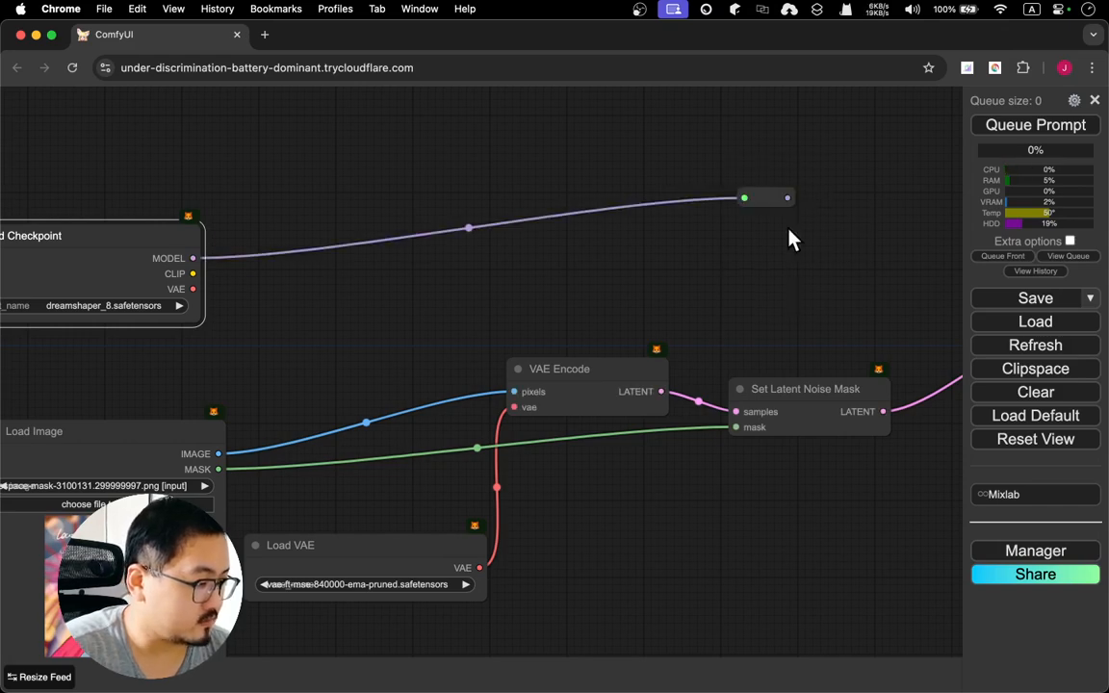
pyautogui.moveTo(866, 216); pyautogui.dragTo(338, 205)
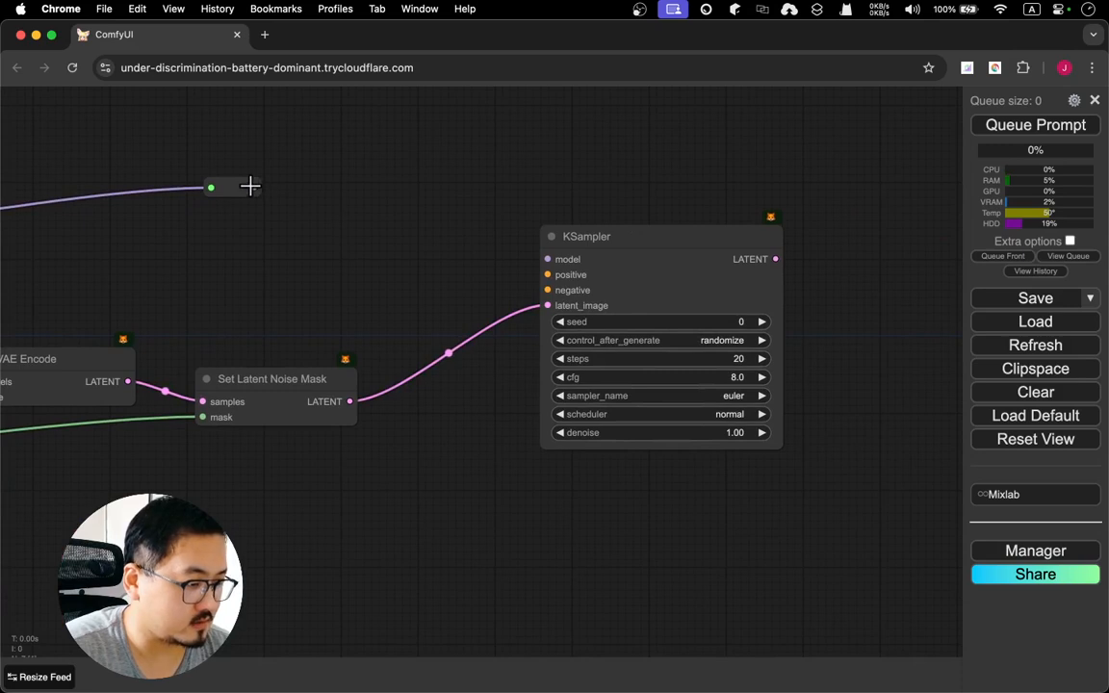
pyautogui.moveTo(254, 188); pyautogui.dragTo(546, 259)
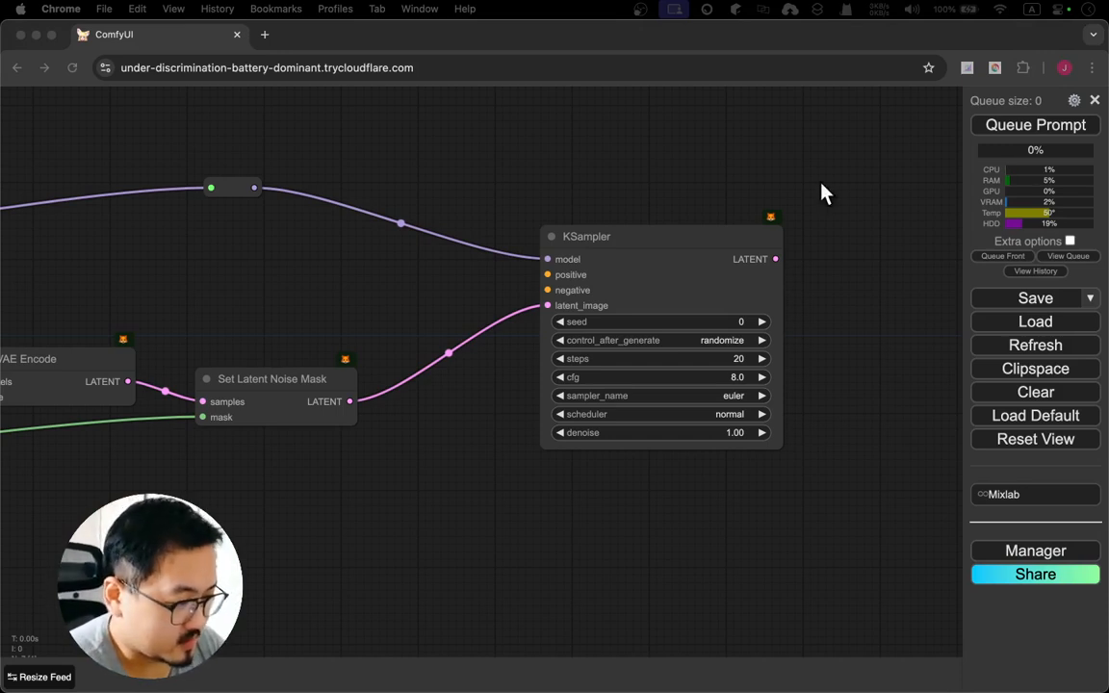
# - Add a CLIPTextEncode node from KSampler's positive input and place it above the Reroute node
pyautogui.click(547, 279)
pyautogui.moveTo(547, 279); pyautogui.dragTo(335, 231)
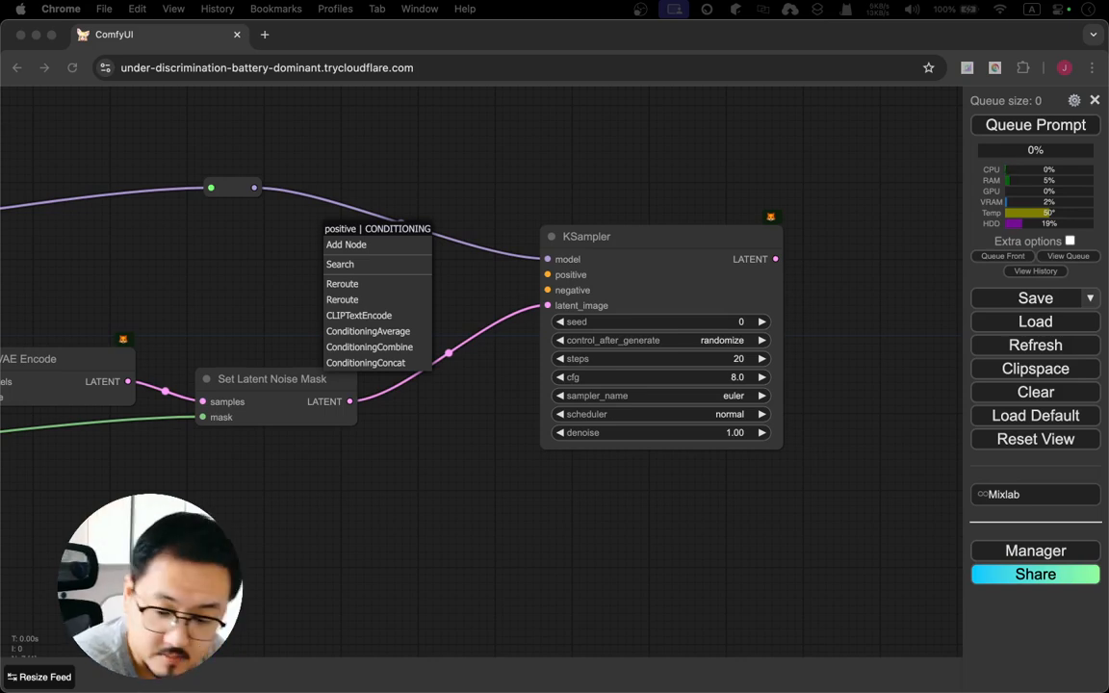
pyautogui.click(400, 318)
pyautogui.click(377, 316)
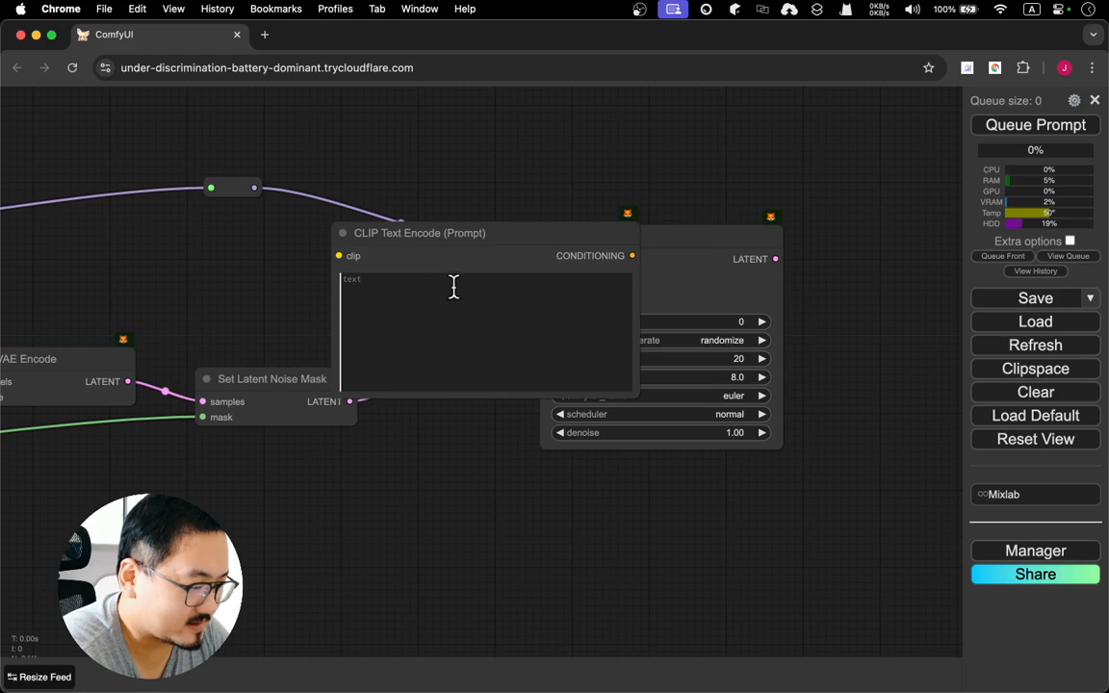
pyautogui.moveTo(415, 228); pyautogui.dragTo(248, 135)
# - Add a second CLIPTextEncode node from KSampler's negative input and stack the two prompt nodes with the negative one below
pyautogui.moveTo(633, 134); pyautogui.dragTo(227, 133)
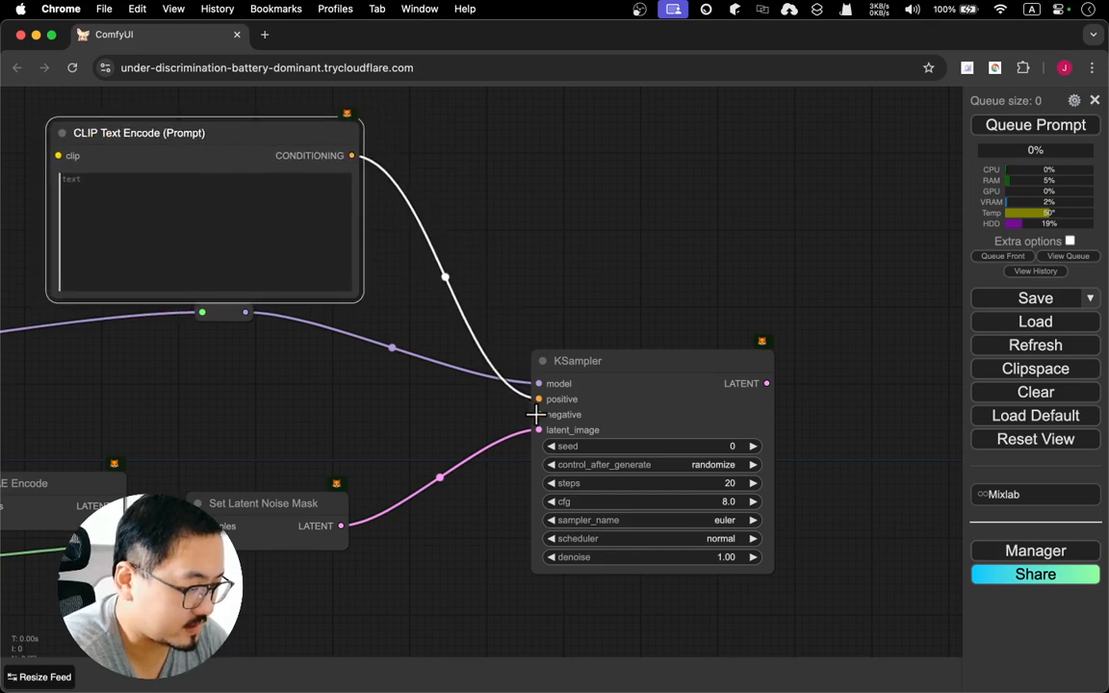
pyautogui.moveTo(538, 414); pyautogui.dragTo(178, 334)
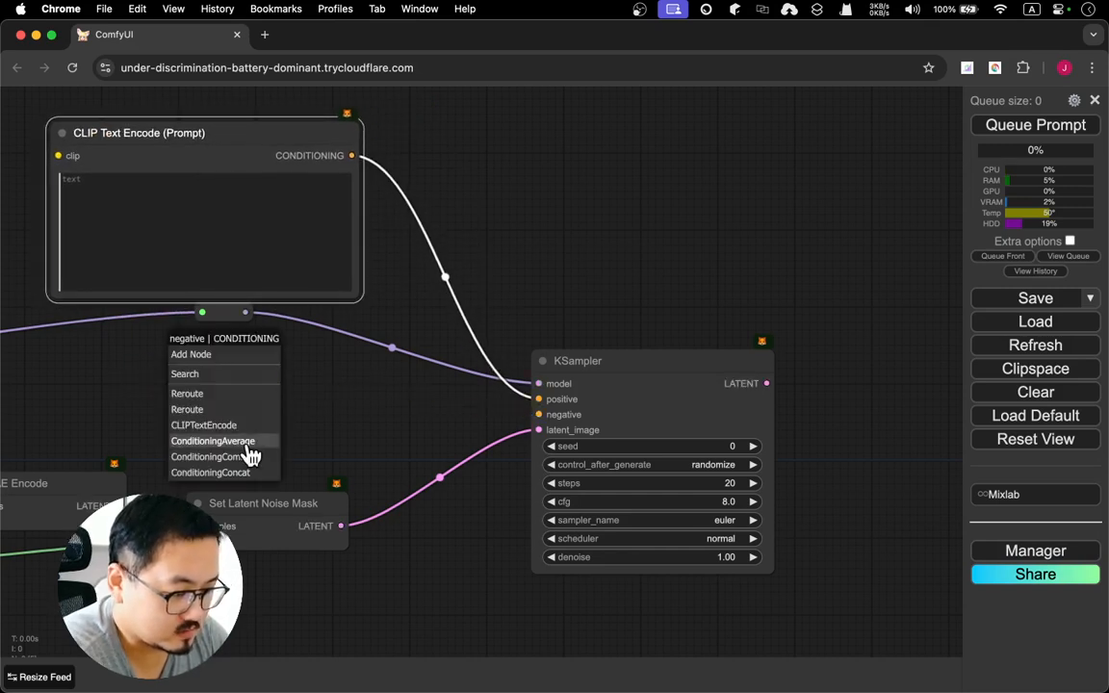
pyautogui.click(237, 424)
pyautogui.moveTo(271, 345); pyautogui.dragTo(141, 325)
pyautogui.moveTo(499, 198); pyautogui.dragTo(649, 284)
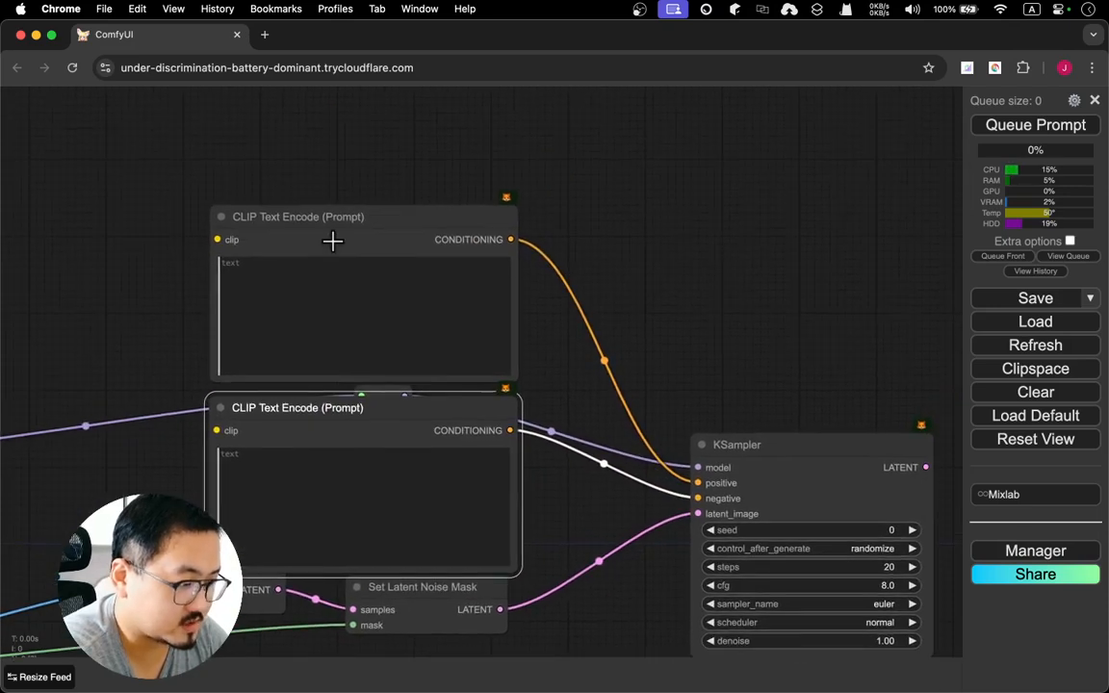
pyautogui.moveTo(359, 226); pyautogui.dragTo(378, 180)
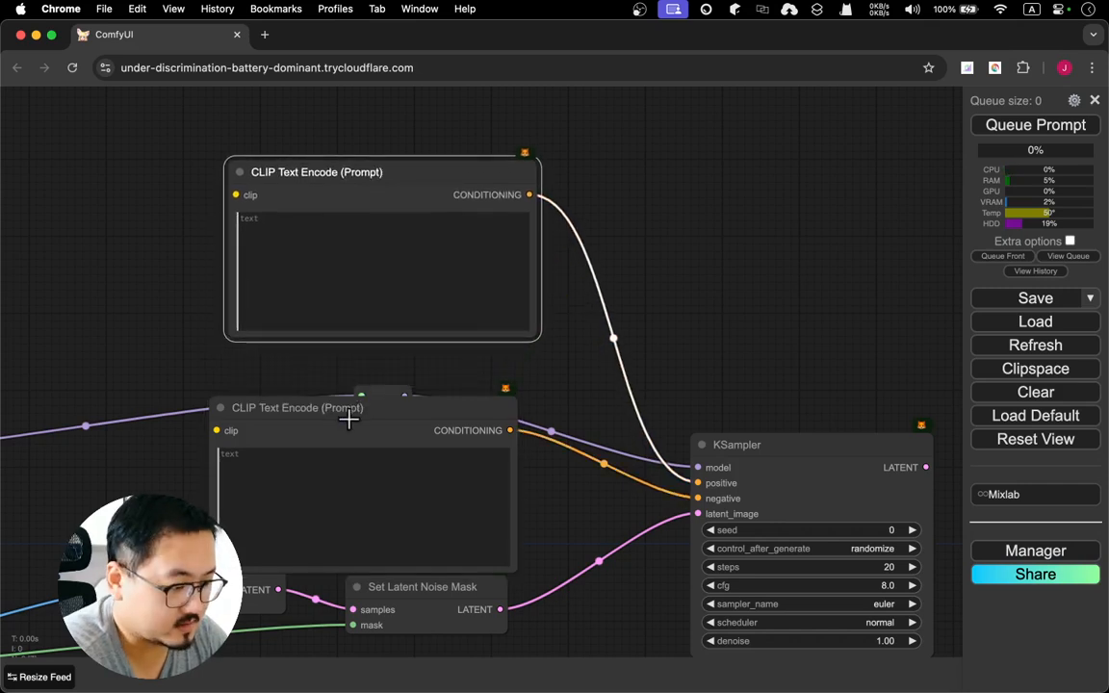
pyautogui.moveTo(351, 416); pyautogui.dragTo(363, 389)
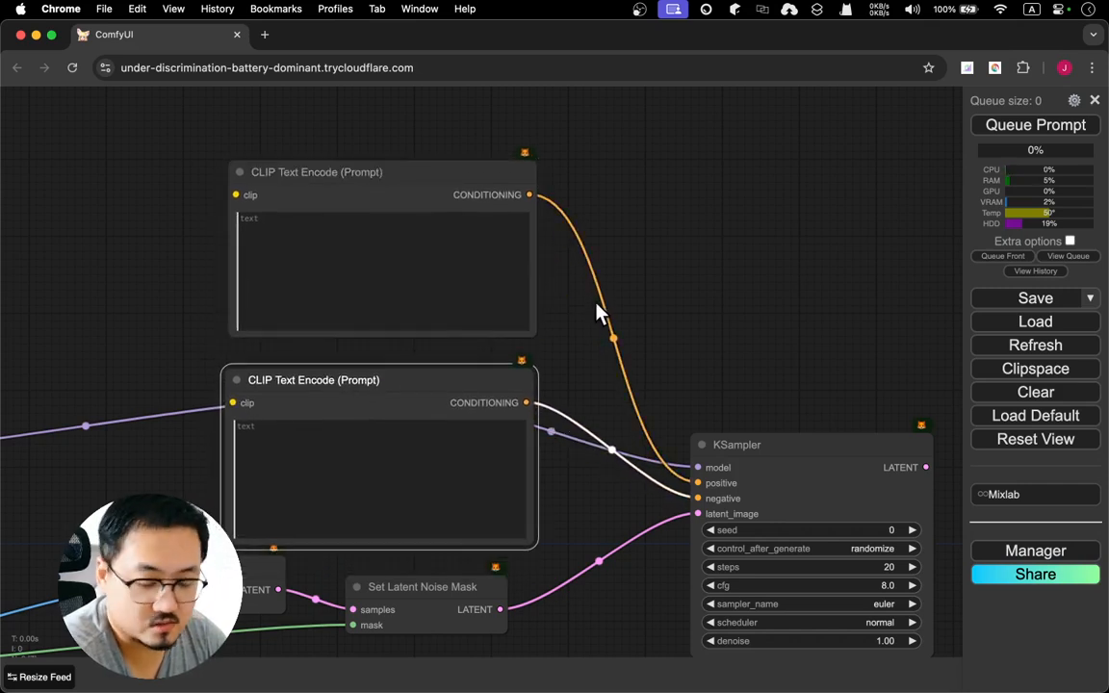
# - Enter "anime girl, red eye, smile," as the prompt in the upper CLIP Text Encode node feeding KSampler's positive input
pyautogui.moveTo(669, 261); pyautogui.dragTo(781, 237)
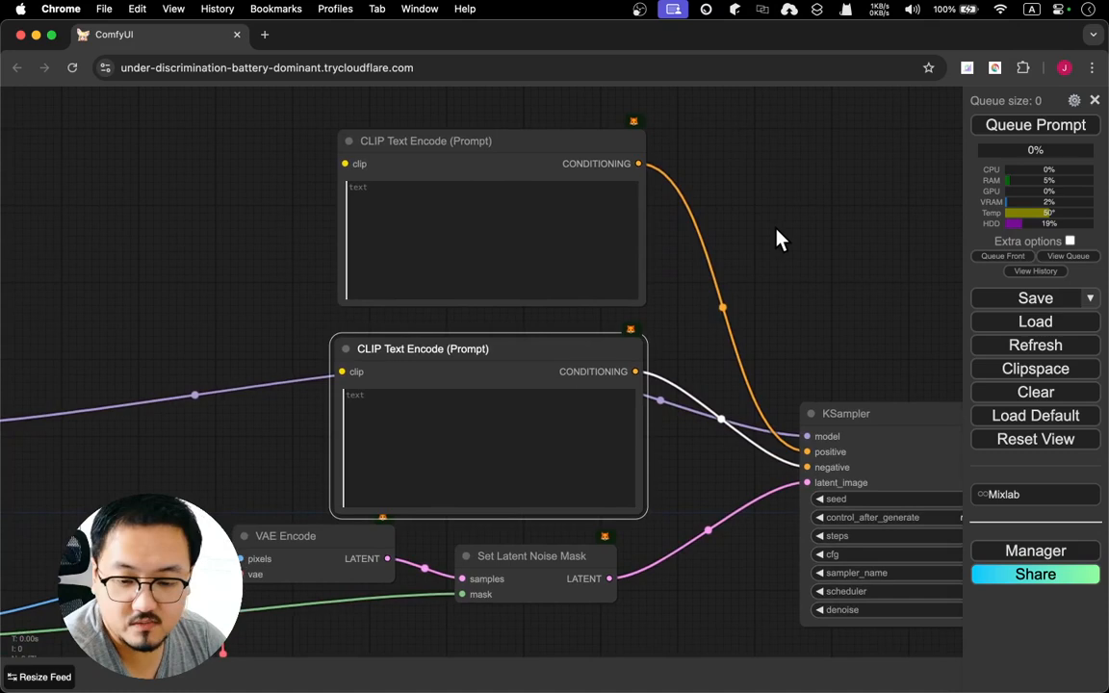
pyautogui.click(498, 238)
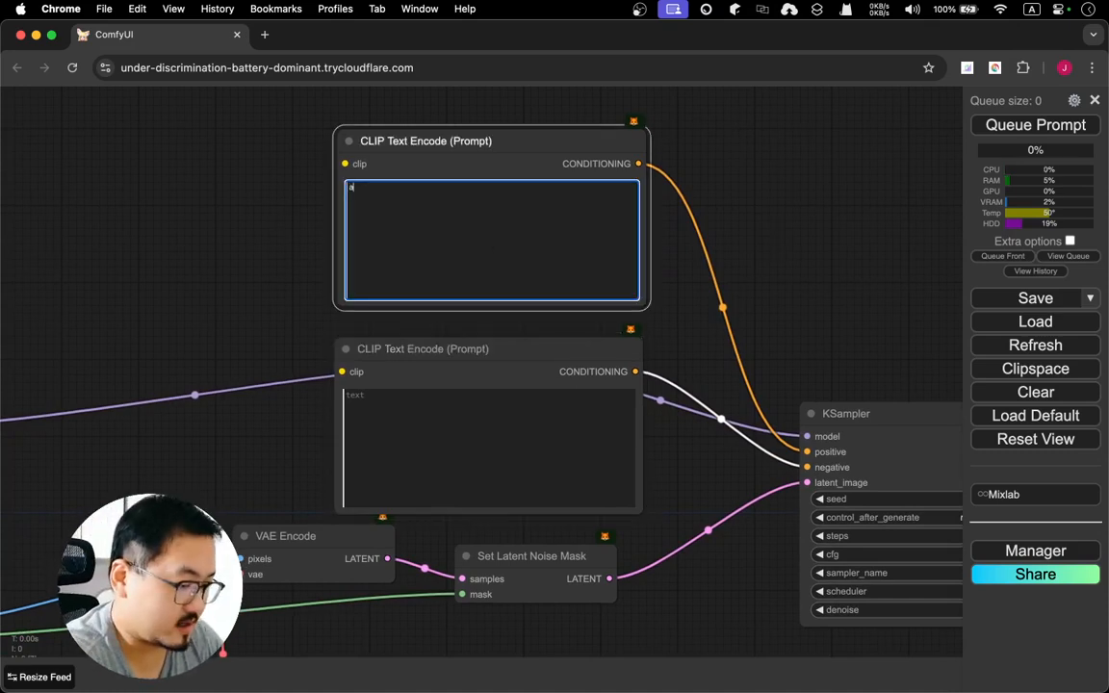
pyautogui.write('anime girl,')
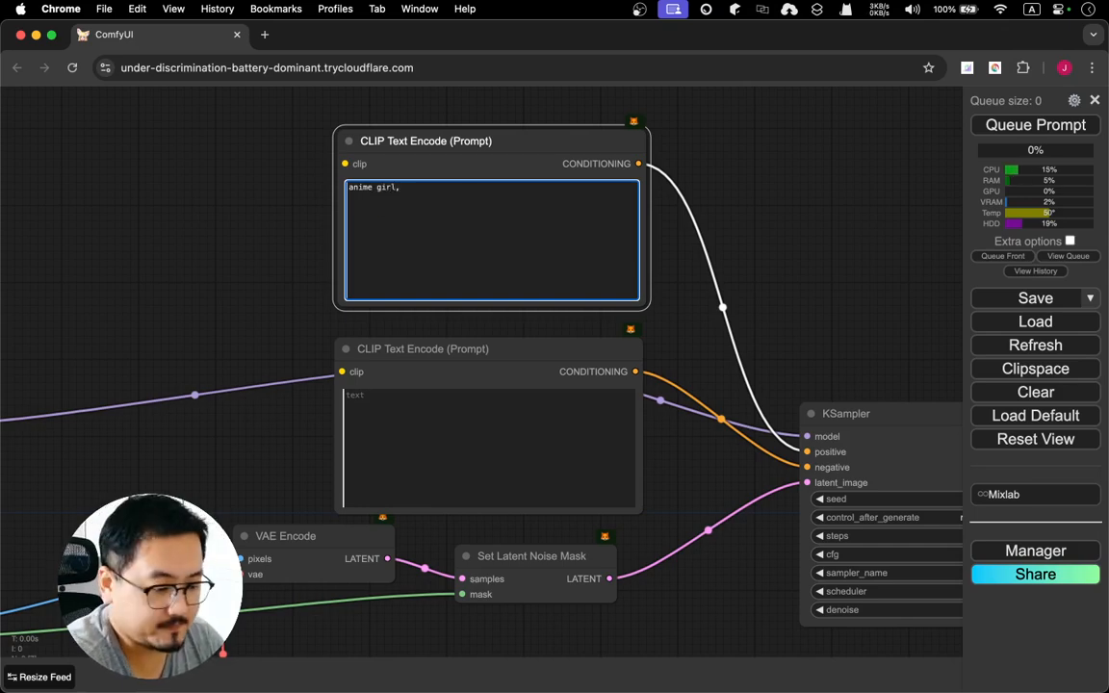
pyautogui.moveTo(126, 486); pyautogui.dragTo(158, 460)
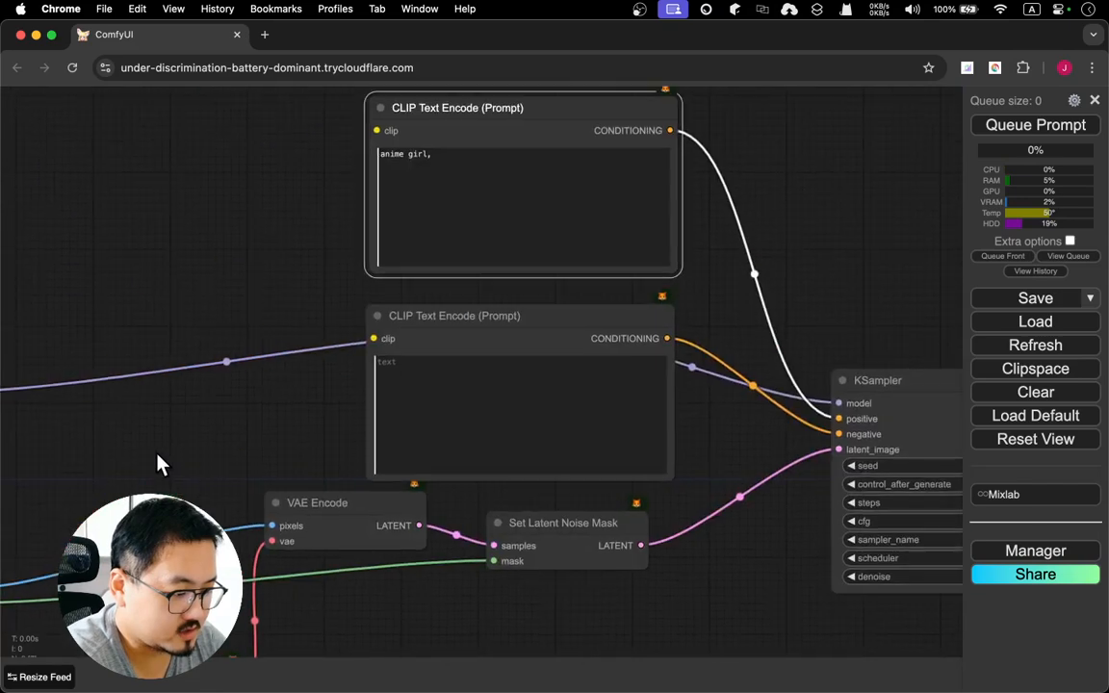
pyautogui.click(514, 169)
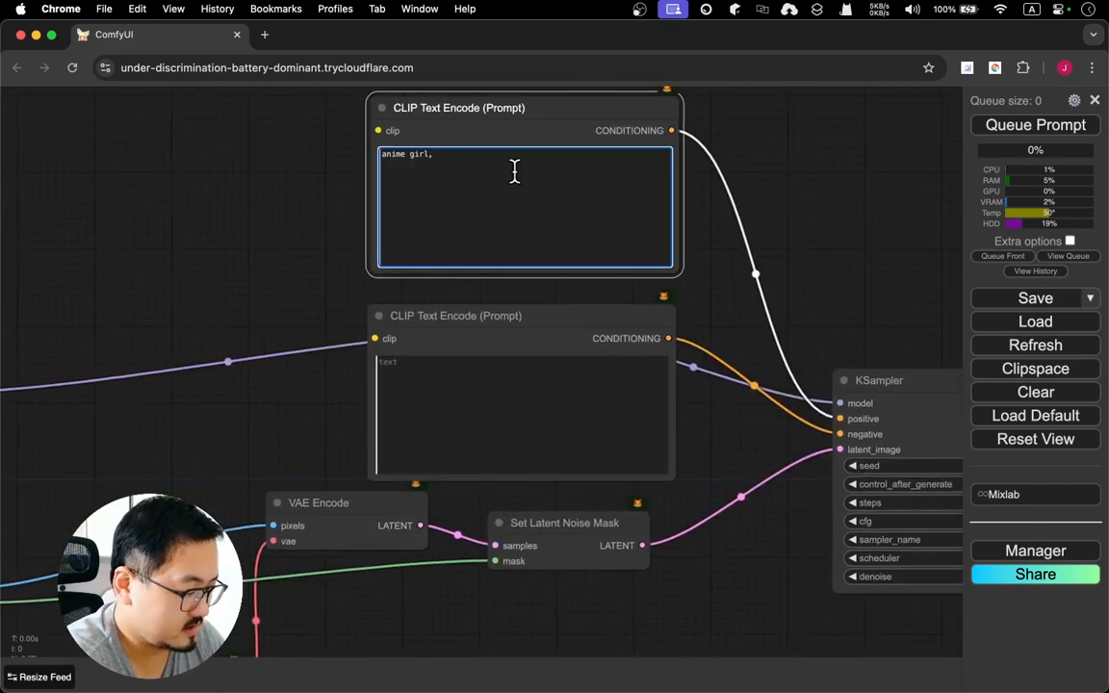
pyautogui.write('red ')
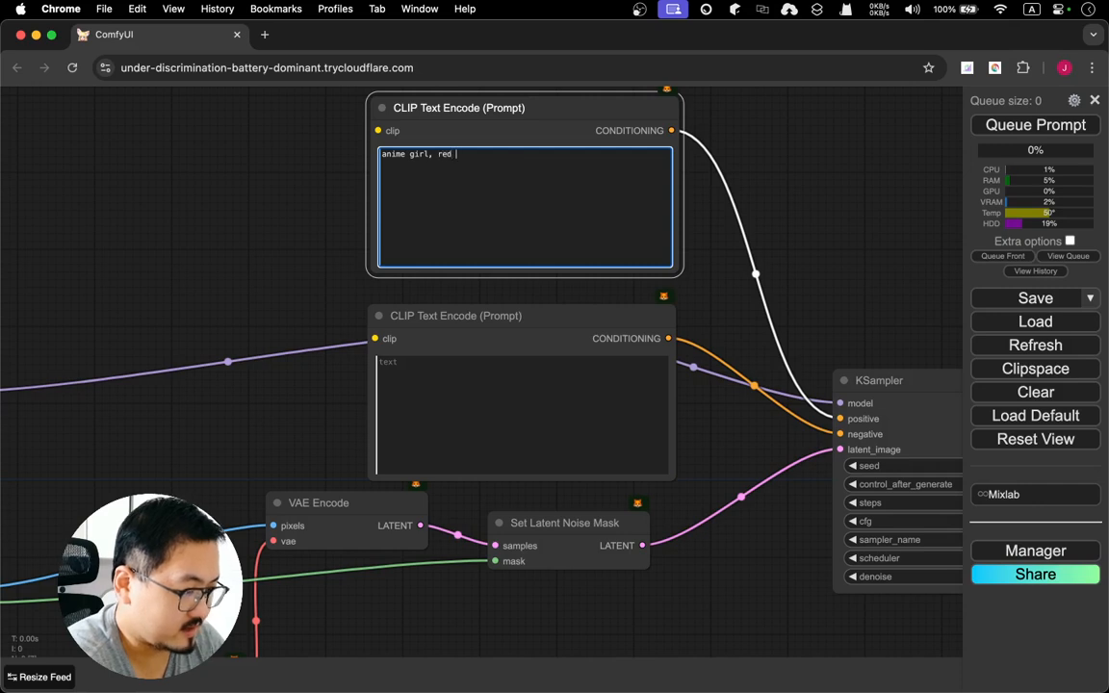
pyautogui.write('eye, smal')
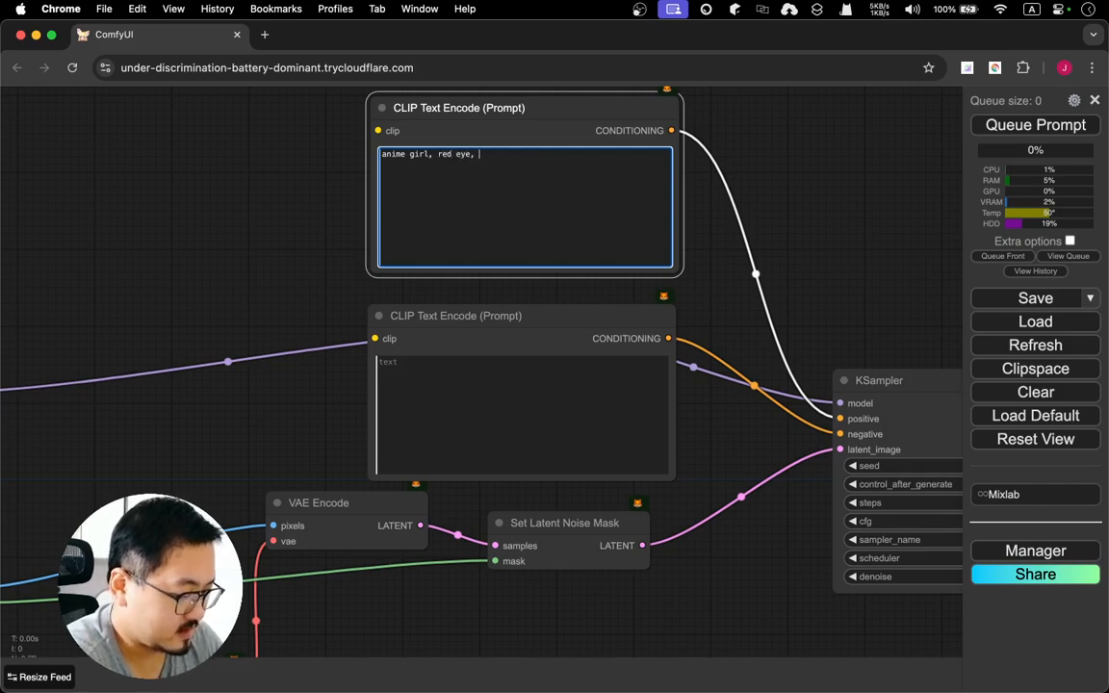
pyautogui.press('BackSpace')
pyautogui.press('BackSpace')
pyautogui.write('ile')
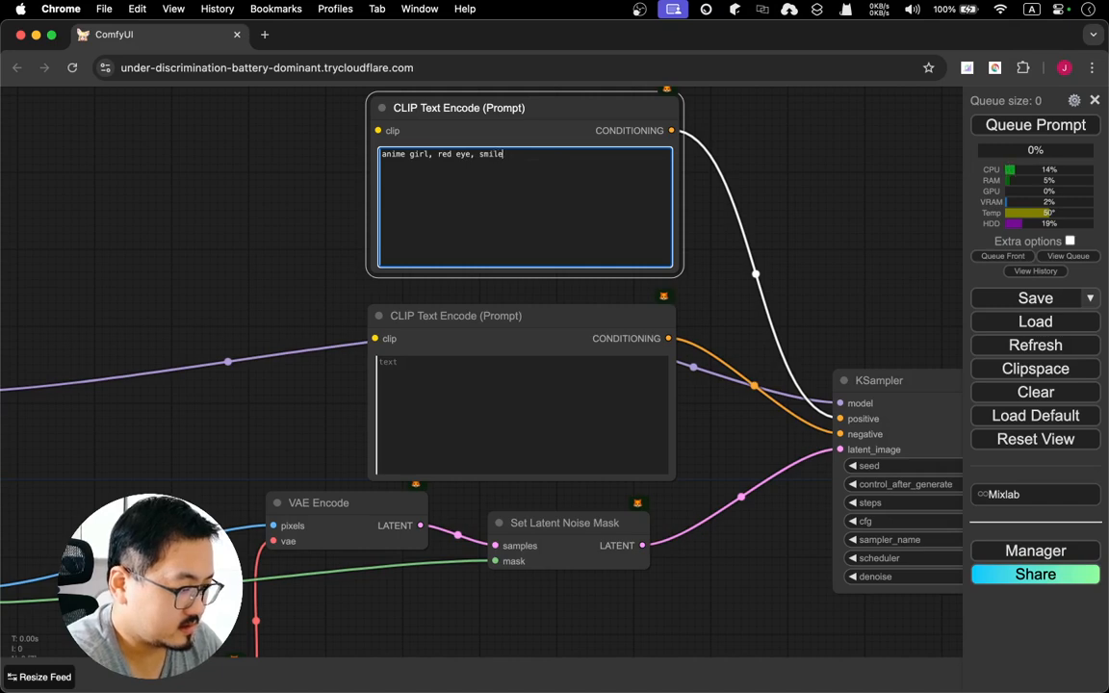
pyautogui.press('BackSpace')
pyautogui.write('ing')
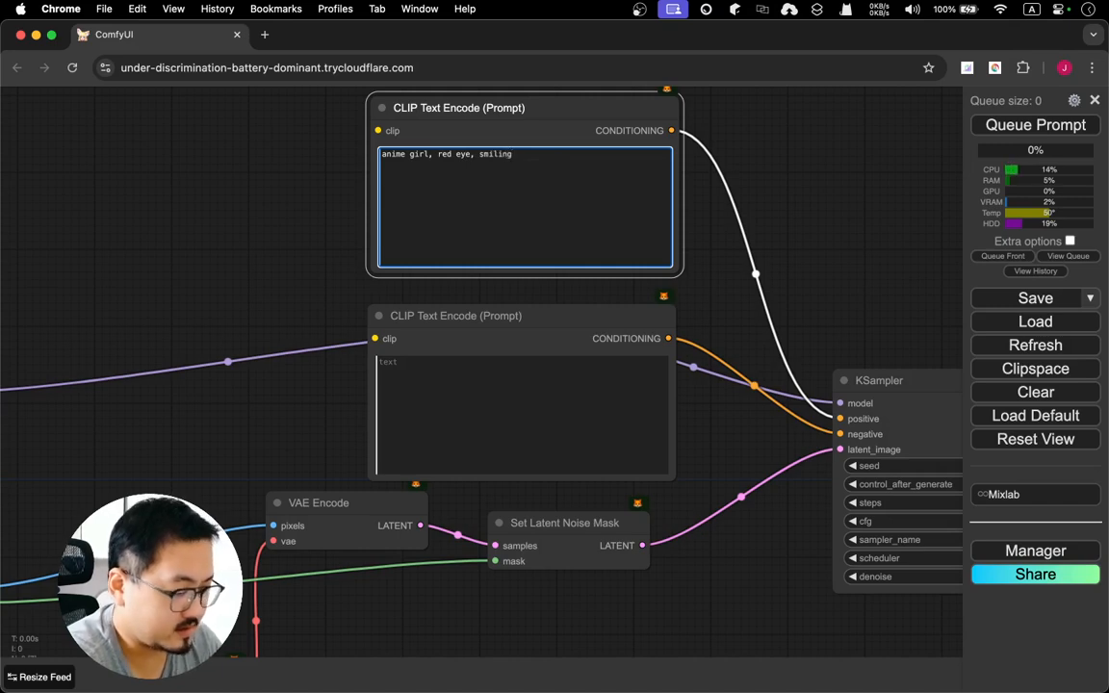
pyautogui.doubleClick(495, 153)
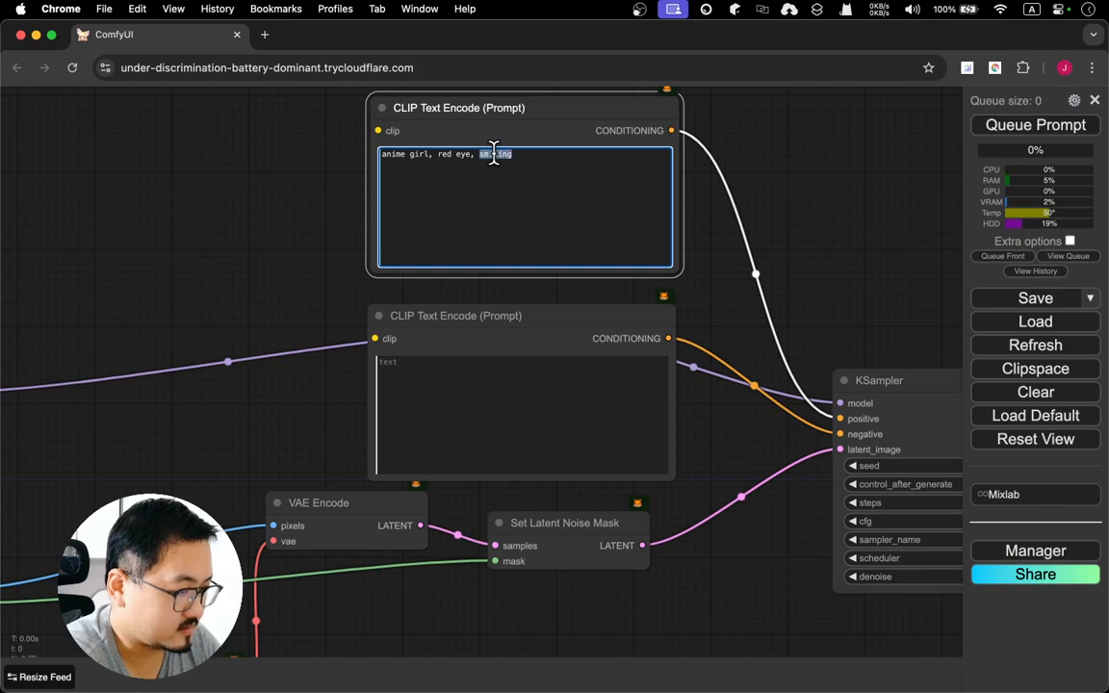
pyautogui.press('BackSpace')
pyautogui.write('s')
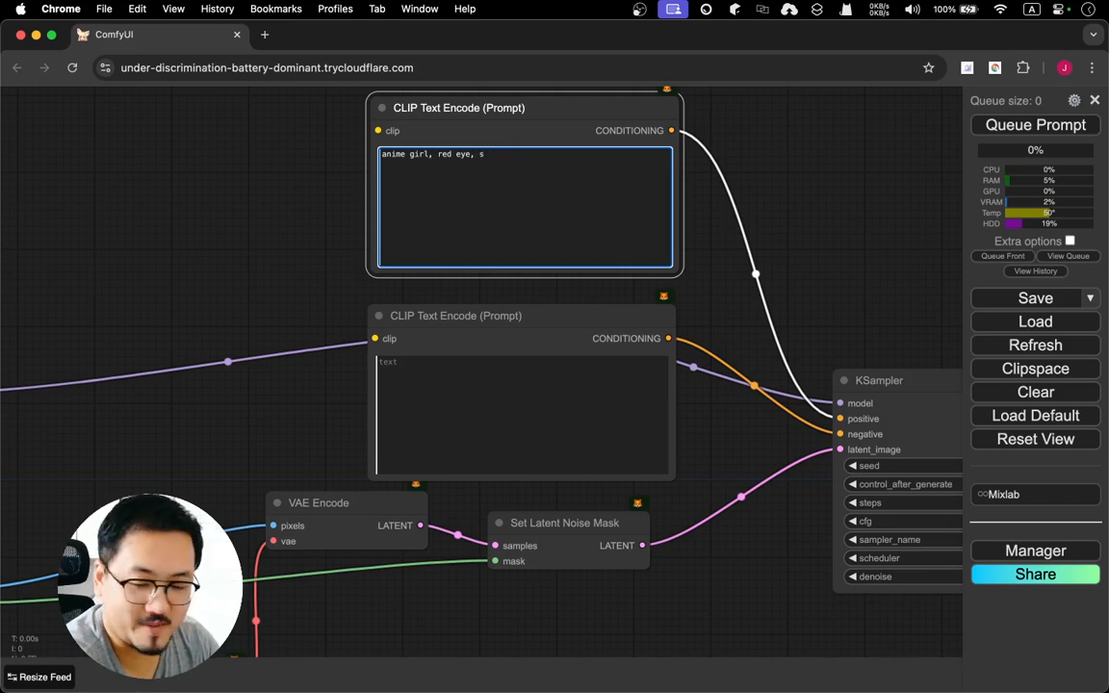
pyautogui.write('mile,')
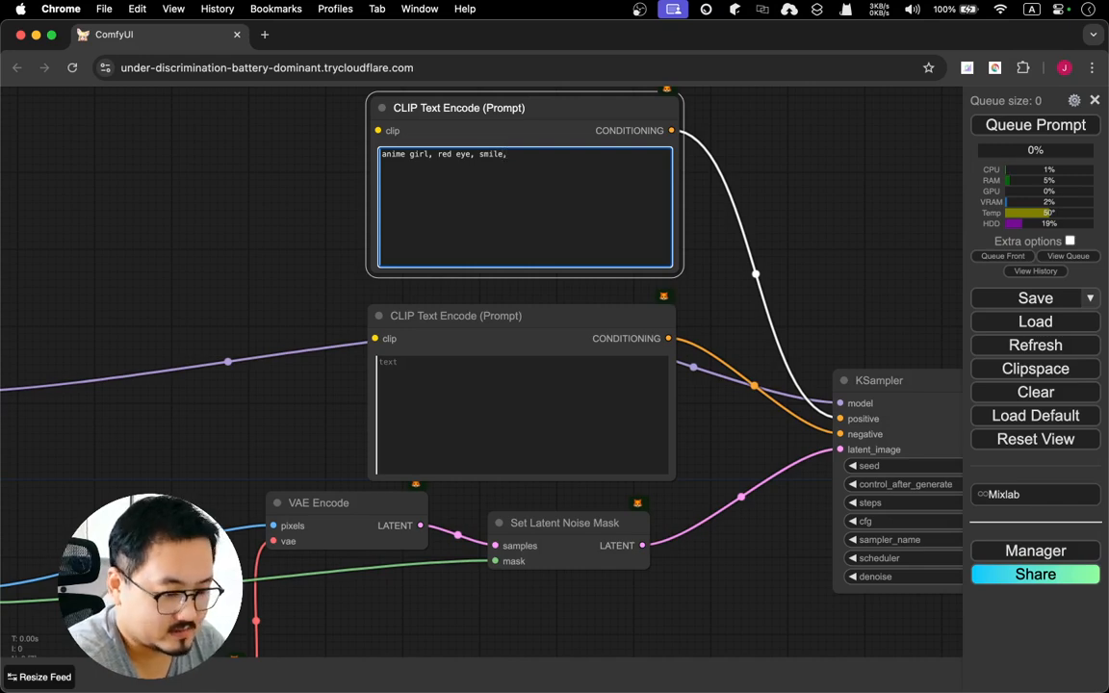
# - Enter "ugly,deformed, watermark, photo" as the prompt in the lower CLIP Text Encode node feeding KSampler's negative input
pyautogui.click(396, 369)
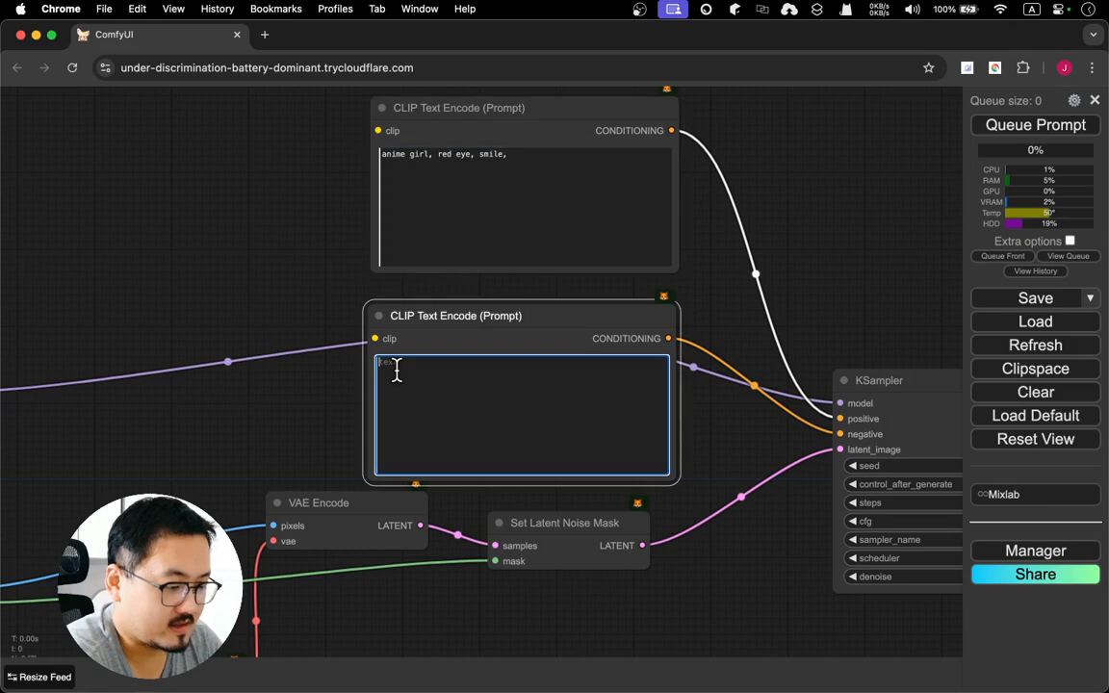
pyautogui.write('u')
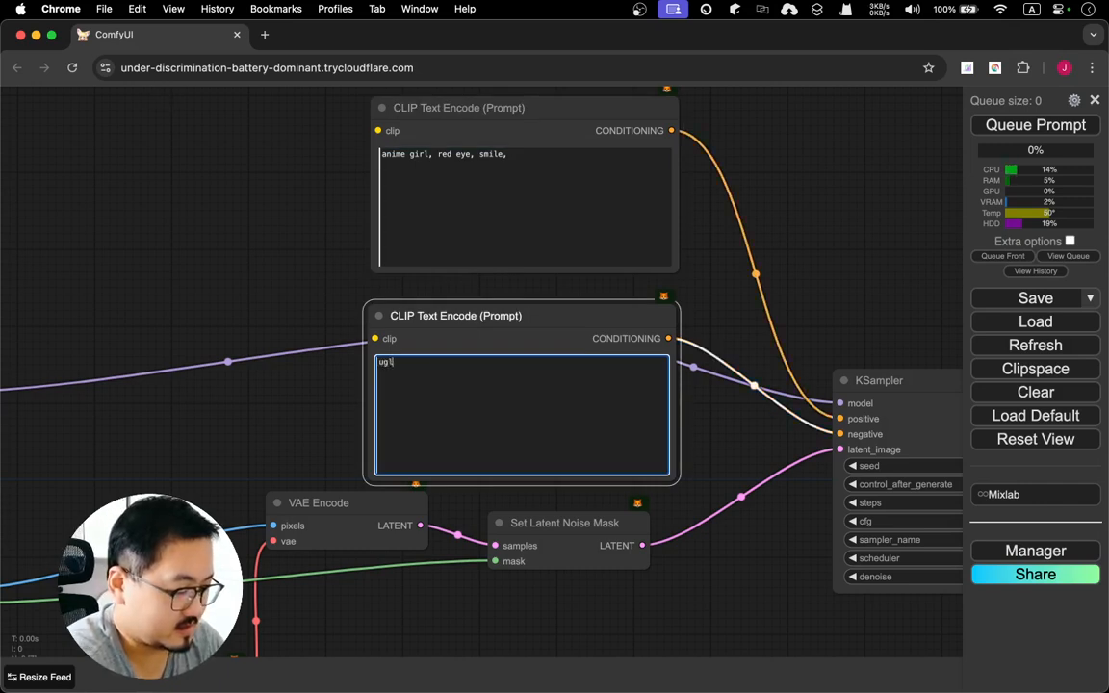
pyautogui.write('gly,deformed')
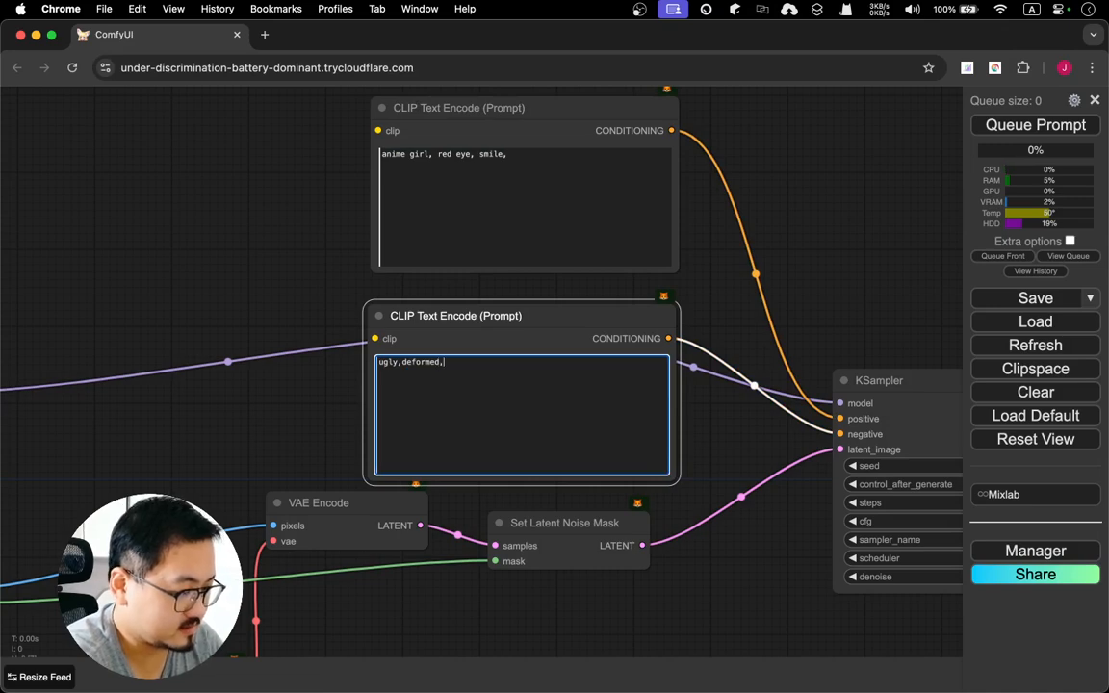
pyautogui.write(', wat')
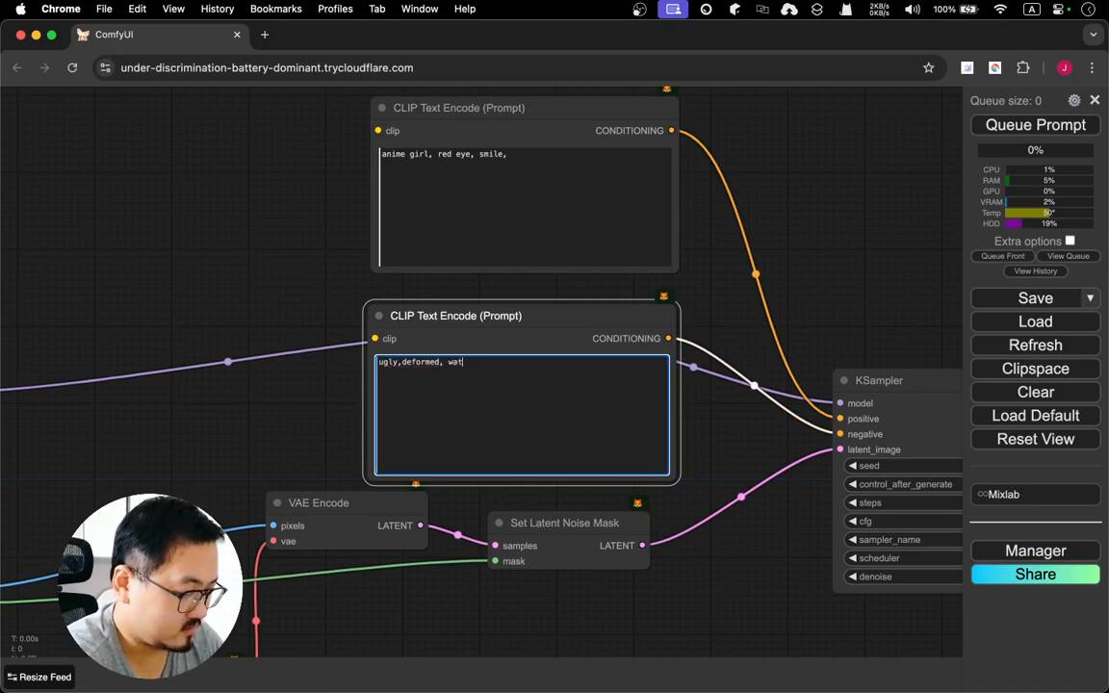
pyautogui.write('er mark')
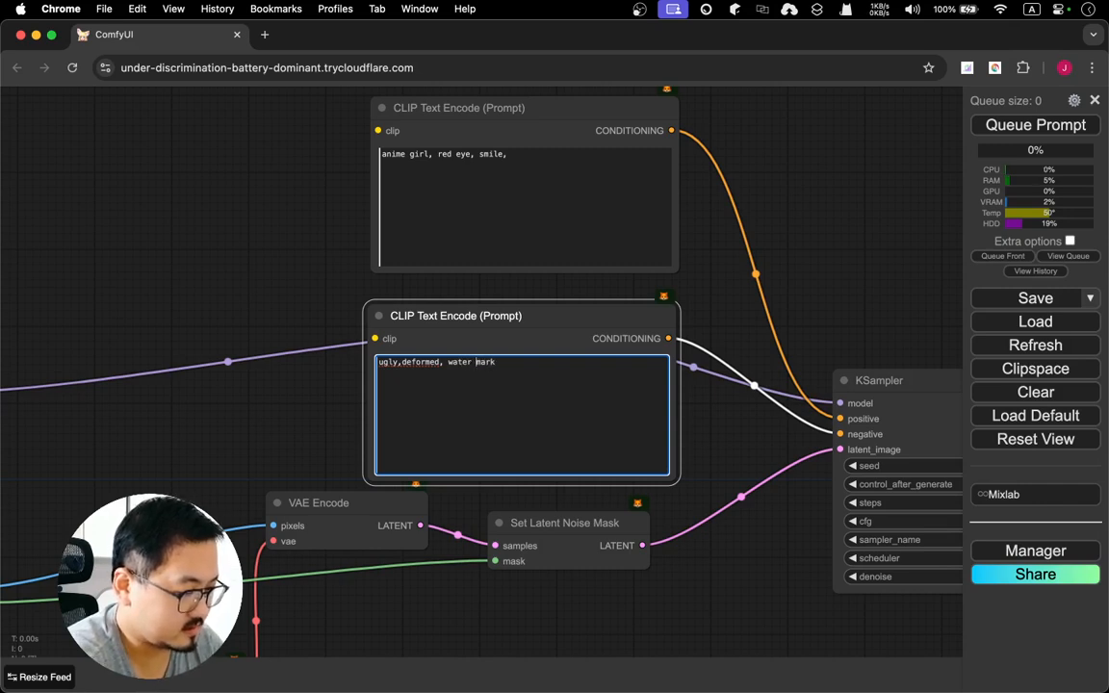
pyautogui.press('BackSpace')
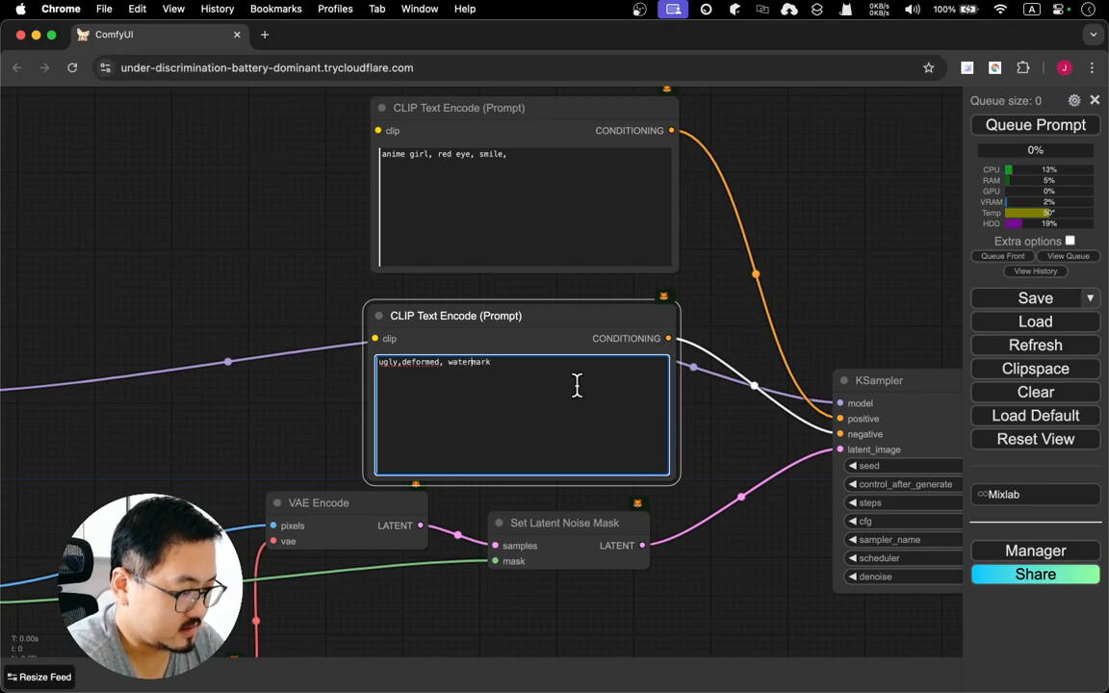
pyautogui.write(', bad')
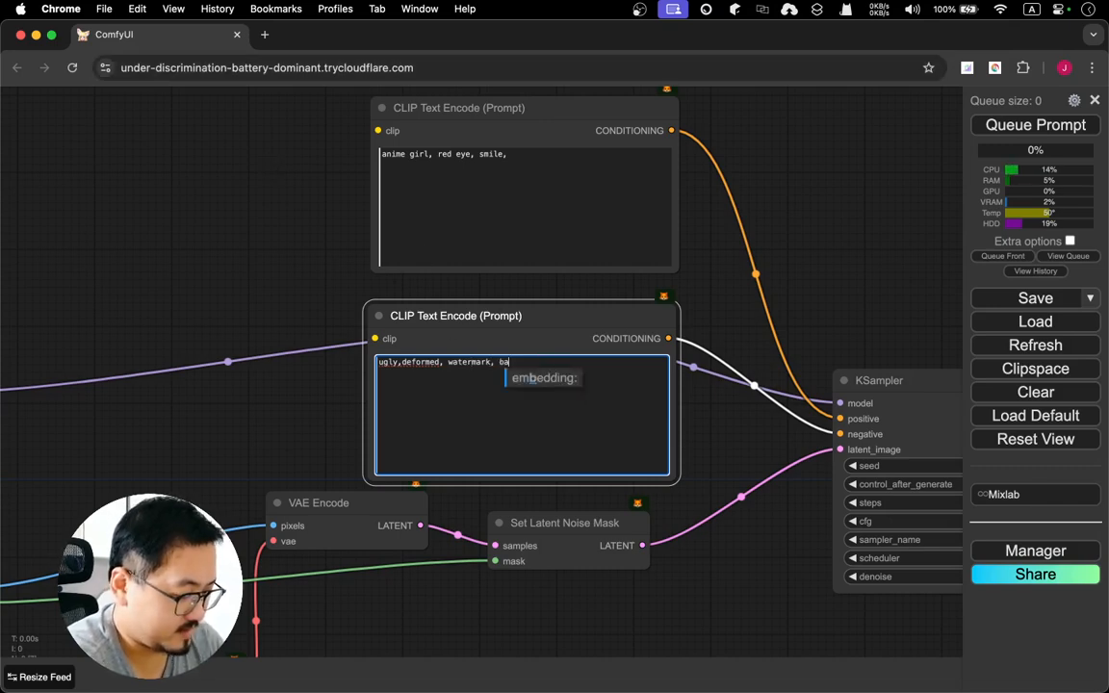
pyautogui.press('BackSpace')
pyautogui.press('BackSpace')
pyautogui.press('BackSpace')
pyautogui.press('BackSpace')
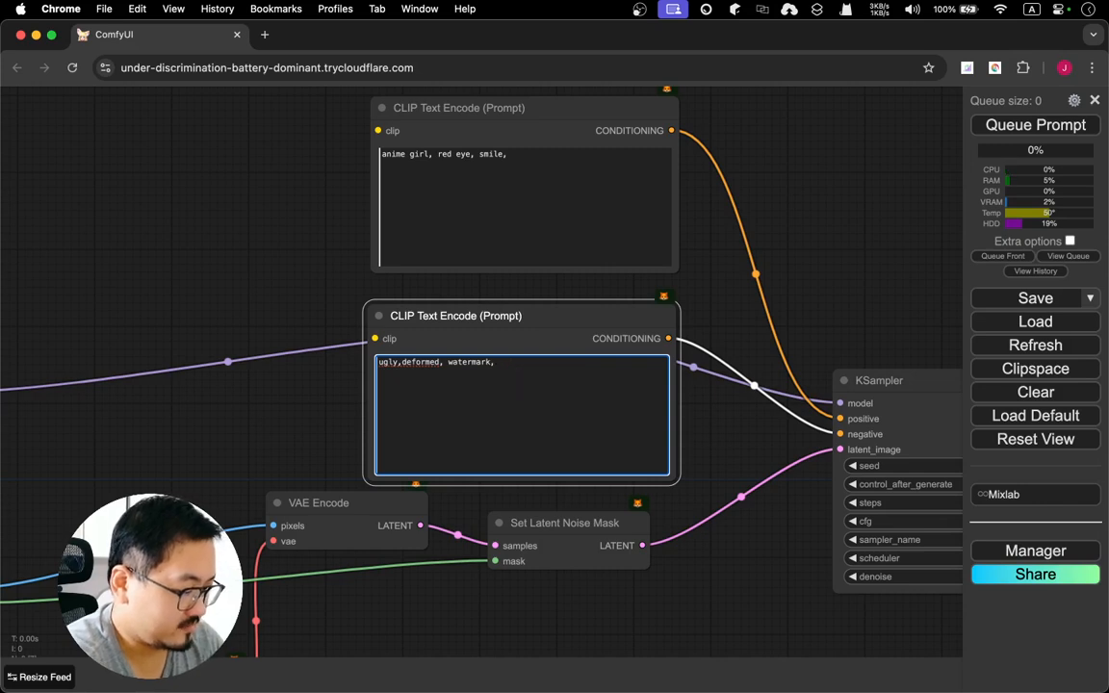
pyautogui.write('photo')
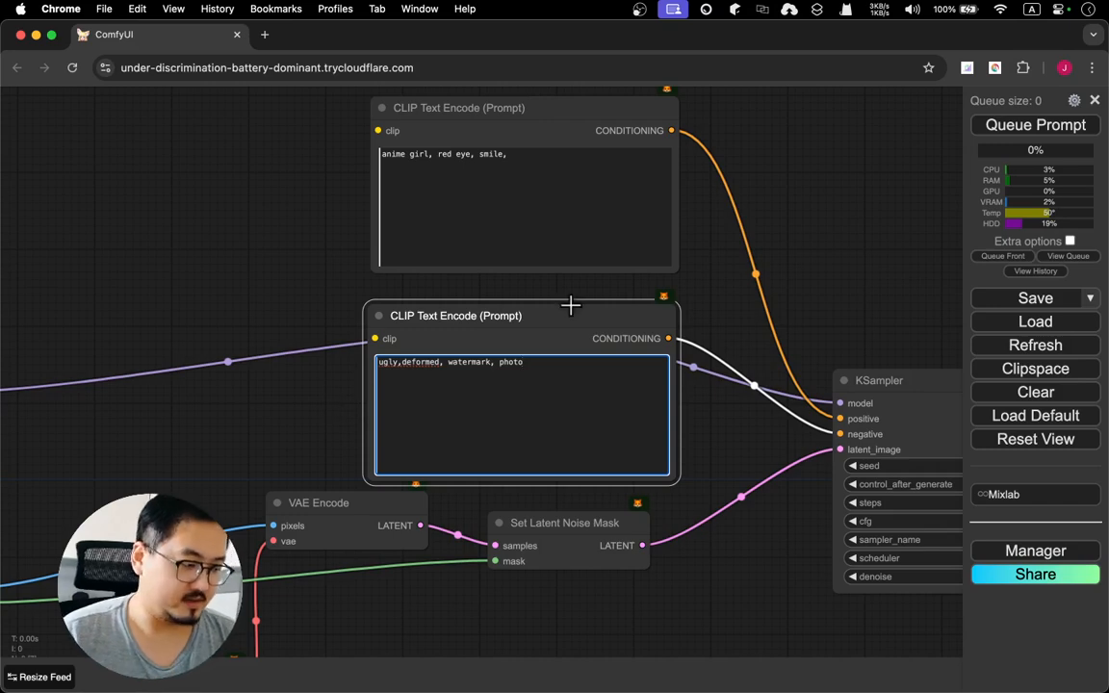
# - Move the KSampler node up and farther away from the two prompt nodes
pyautogui.moveTo(811, 241); pyautogui.dragTo(347, 241)
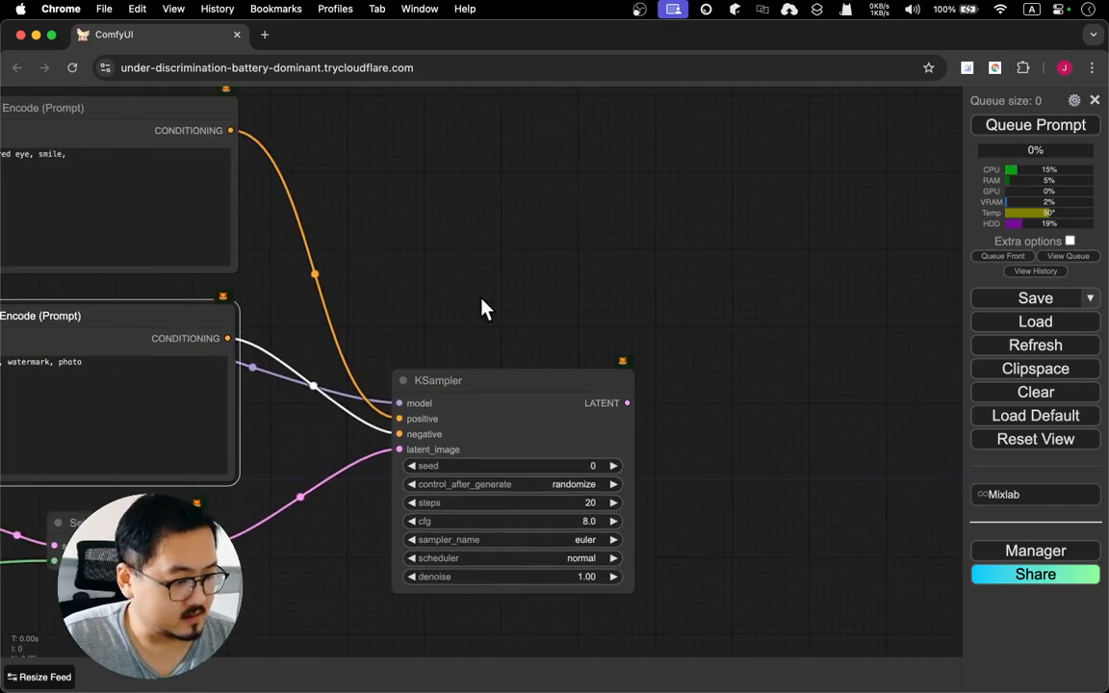
pyautogui.moveTo(496, 378); pyautogui.dragTo(688, 213)
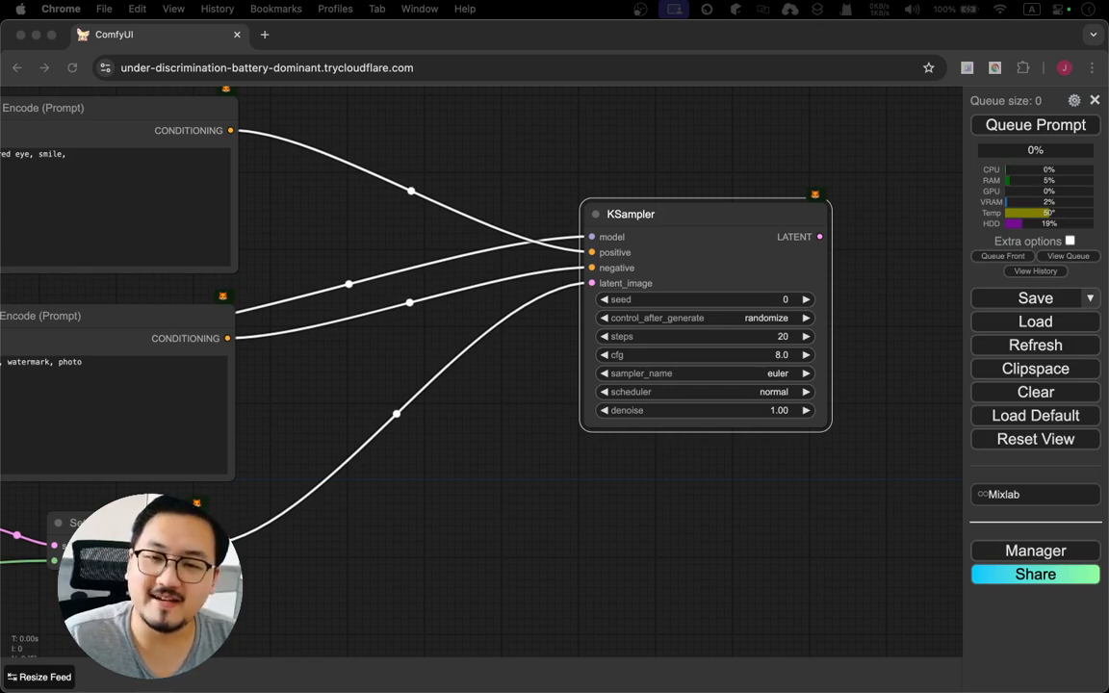
pyautogui.click(760, 150)
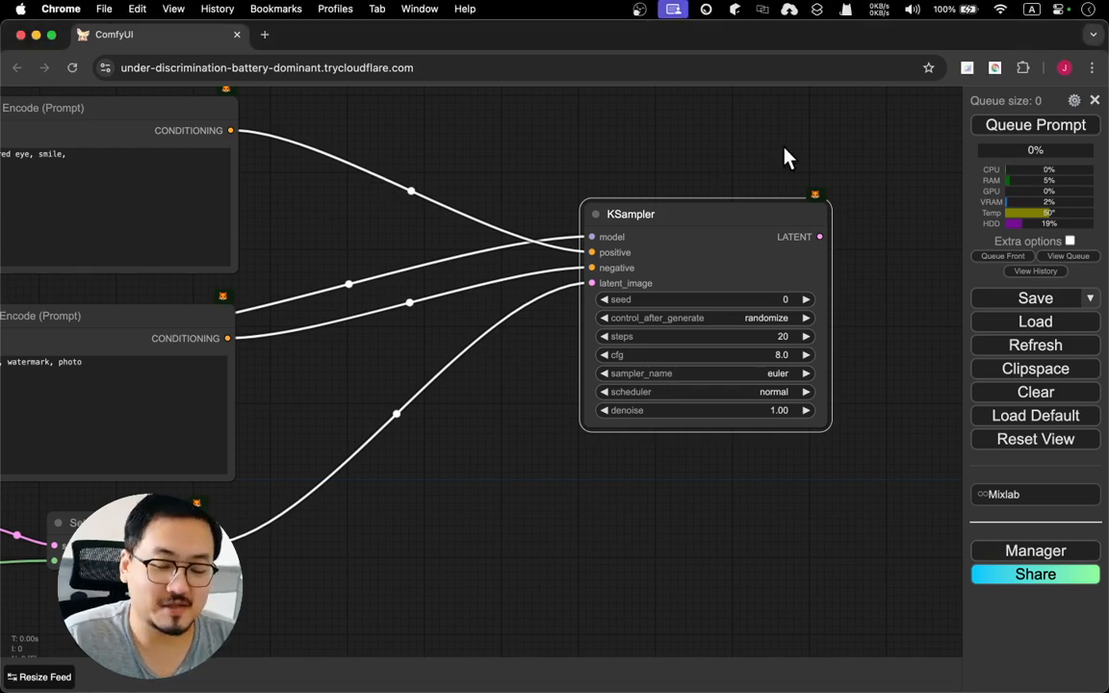
# - Add a VAEDecode node from KSampler's LATENT output, placed beyond and slightly above KSampler
pyautogui.moveTo(775, 152); pyautogui.dragTo(409, 213)
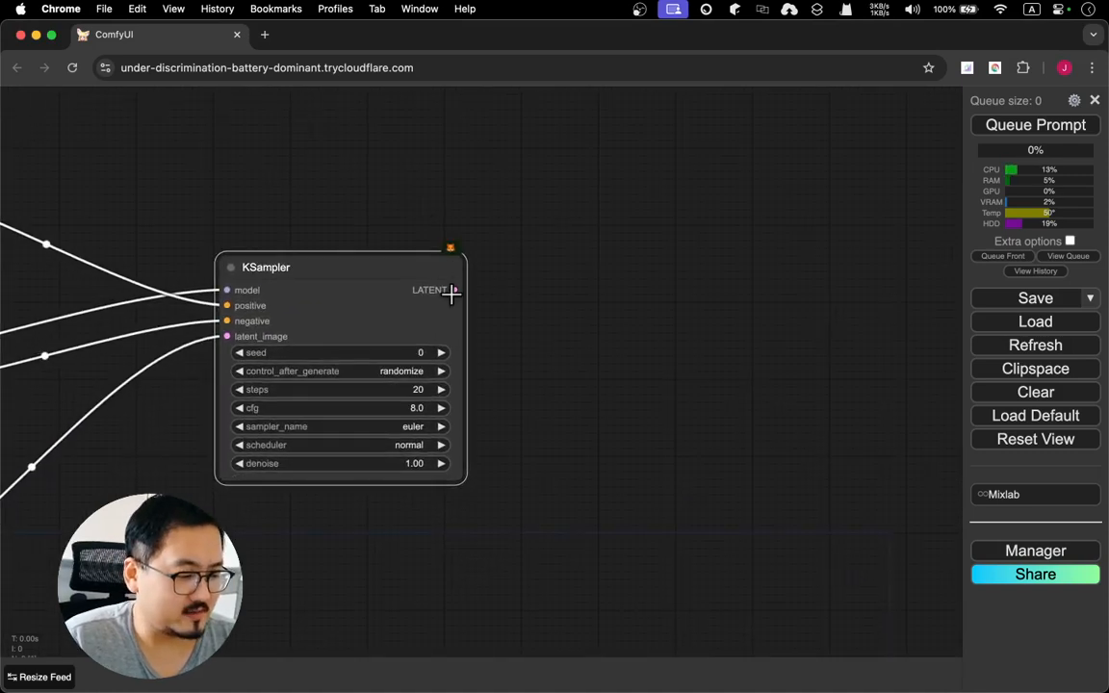
pyautogui.moveTo(455, 289); pyautogui.dragTo(646, 163)
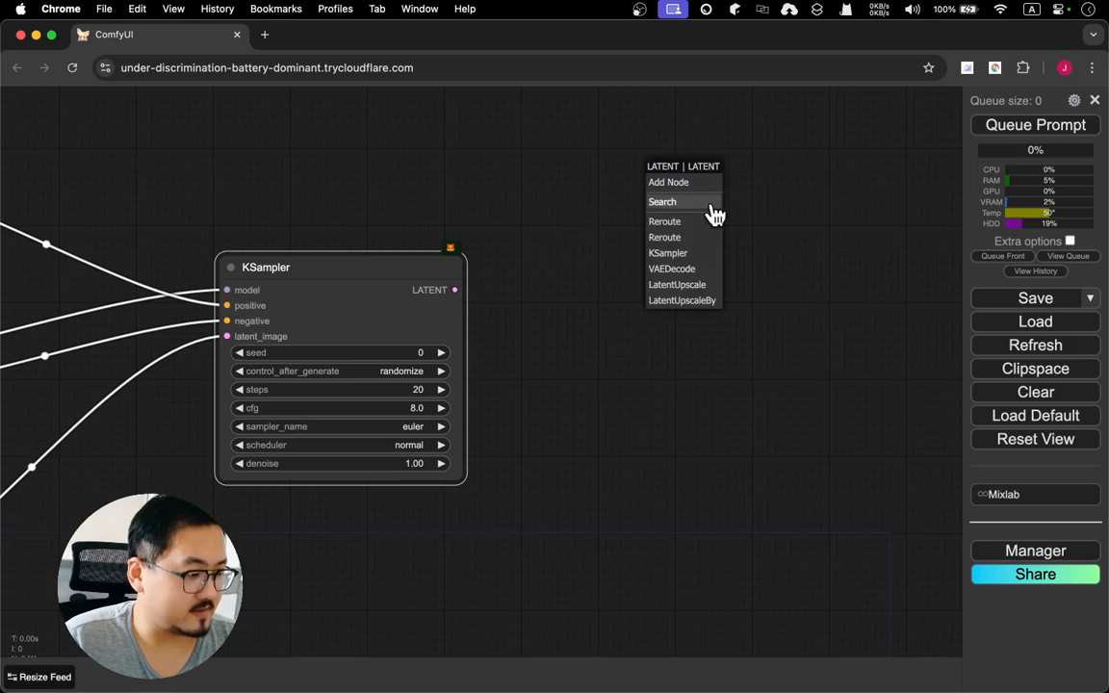
pyautogui.click(718, 272)
pyautogui.moveTo(799, 265); pyautogui.dragTo(421, 292)
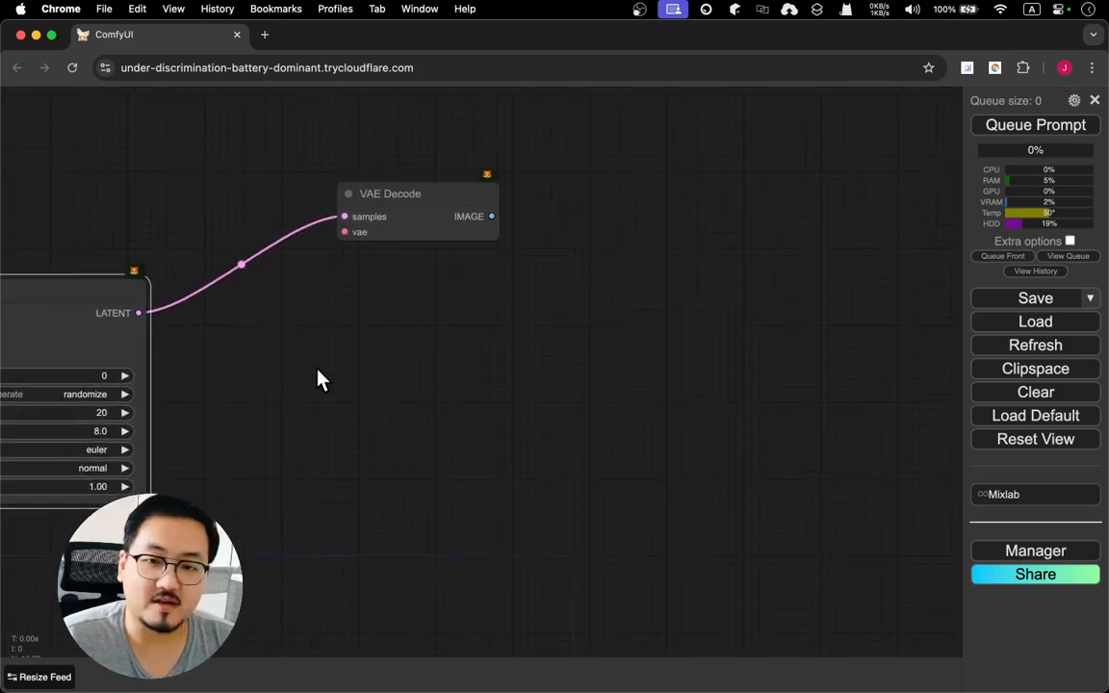
# - Route Load VAE's output through a Reroute node beside KSampler into VAE Decode's vae input
pyautogui.moveTo(257, 428); pyautogui.dragTo(879, 242)
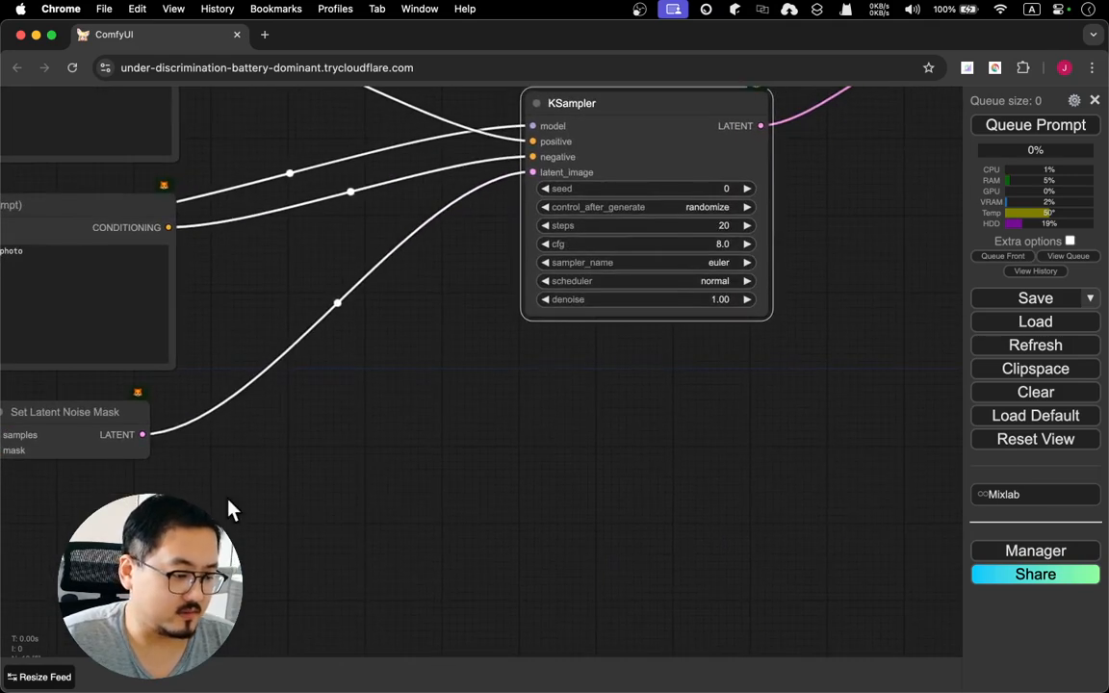
pyautogui.moveTo(219, 435); pyautogui.dragTo(700, 532)
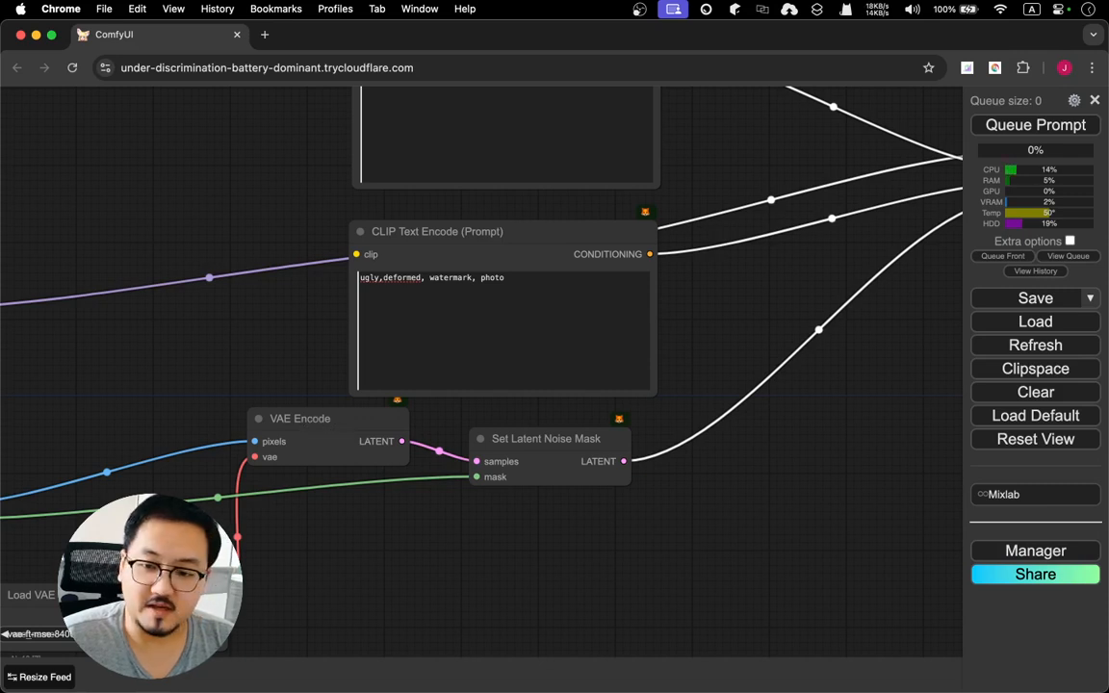
pyautogui.moveTo(226, 601); pyautogui.dragTo(231, 436)
pyautogui.click(935, 400)
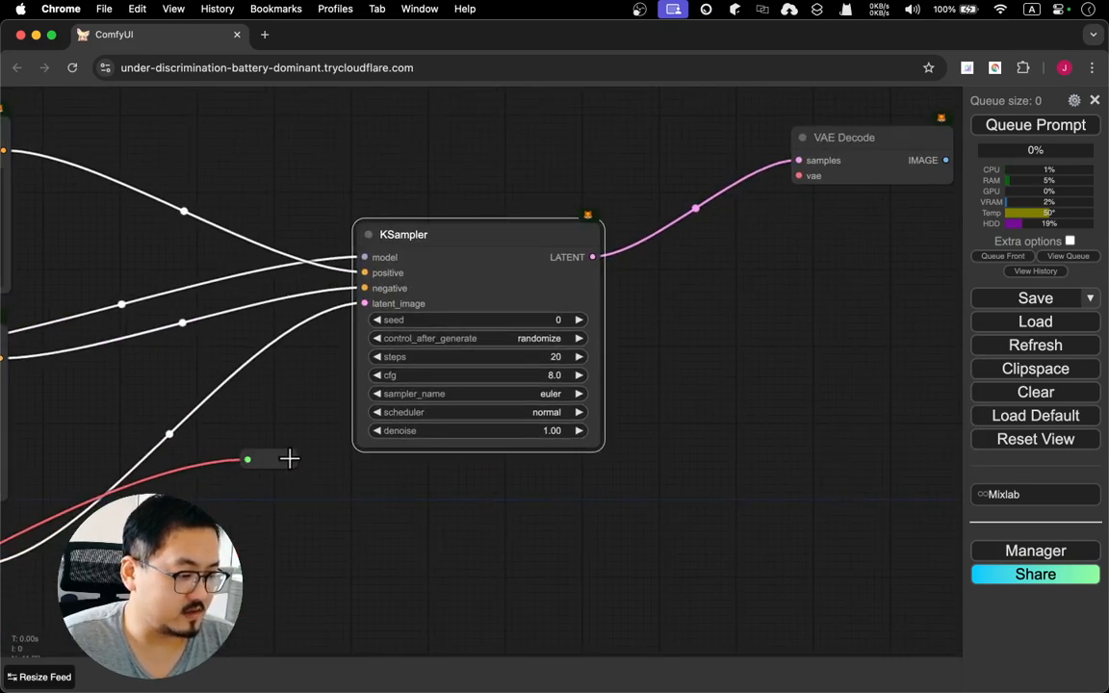
pyautogui.moveTo(289, 459); pyautogui.dragTo(798, 176)
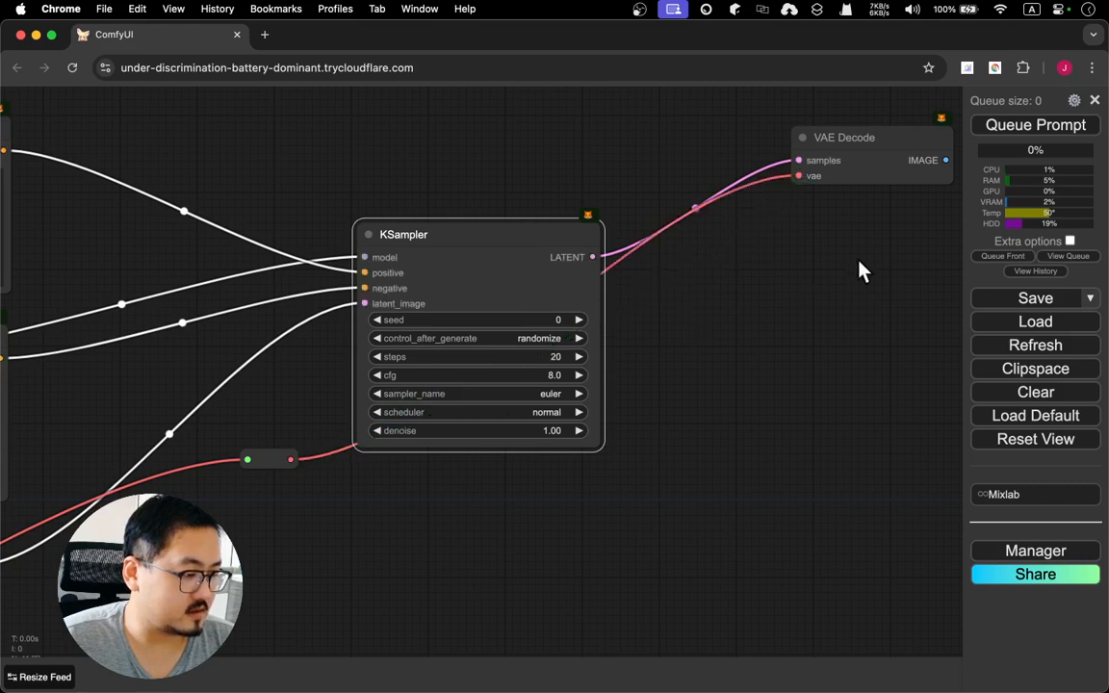
# - Add a Save Image node from VAE Decode's IMAGE output, placed below VAE Decode
pyautogui.moveTo(847, 275); pyautogui.dragTo(396, 406)
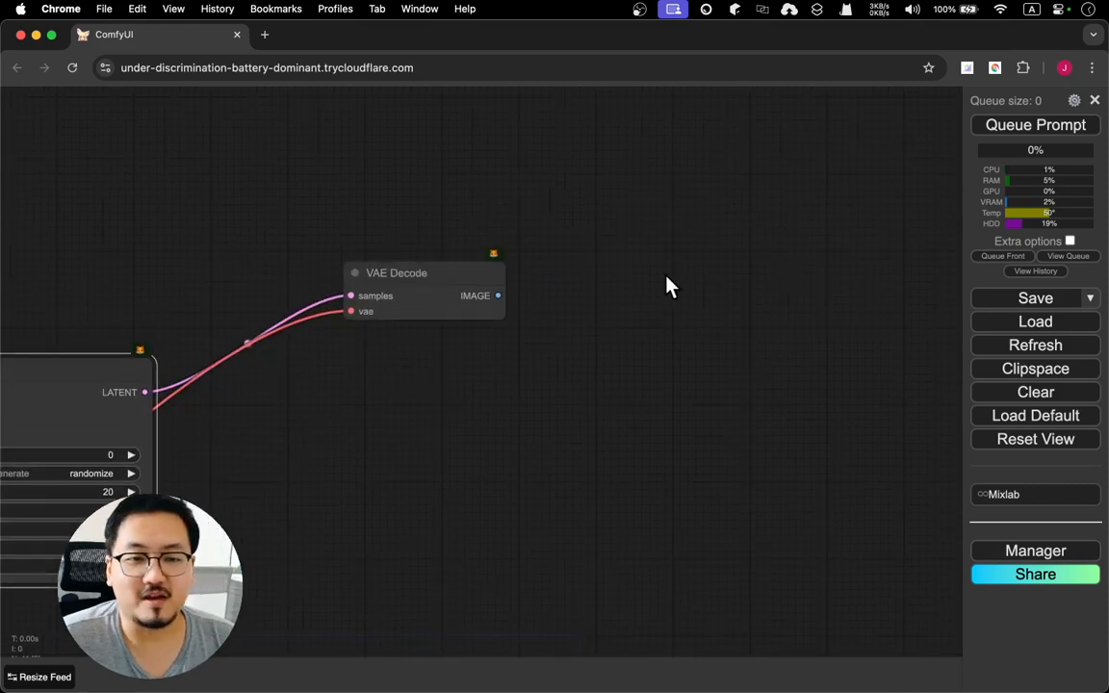
pyautogui.moveTo(666, 287); pyautogui.dragTo(481, 267)
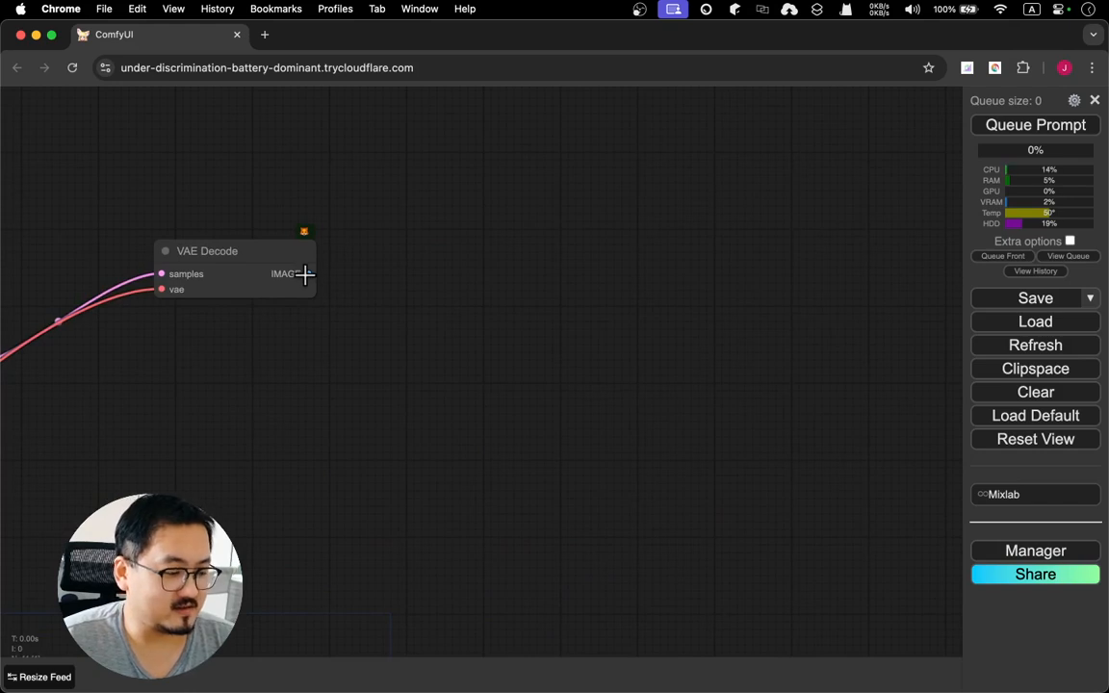
pyautogui.moveTo(308, 273); pyautogui.dragTo(87, 497)
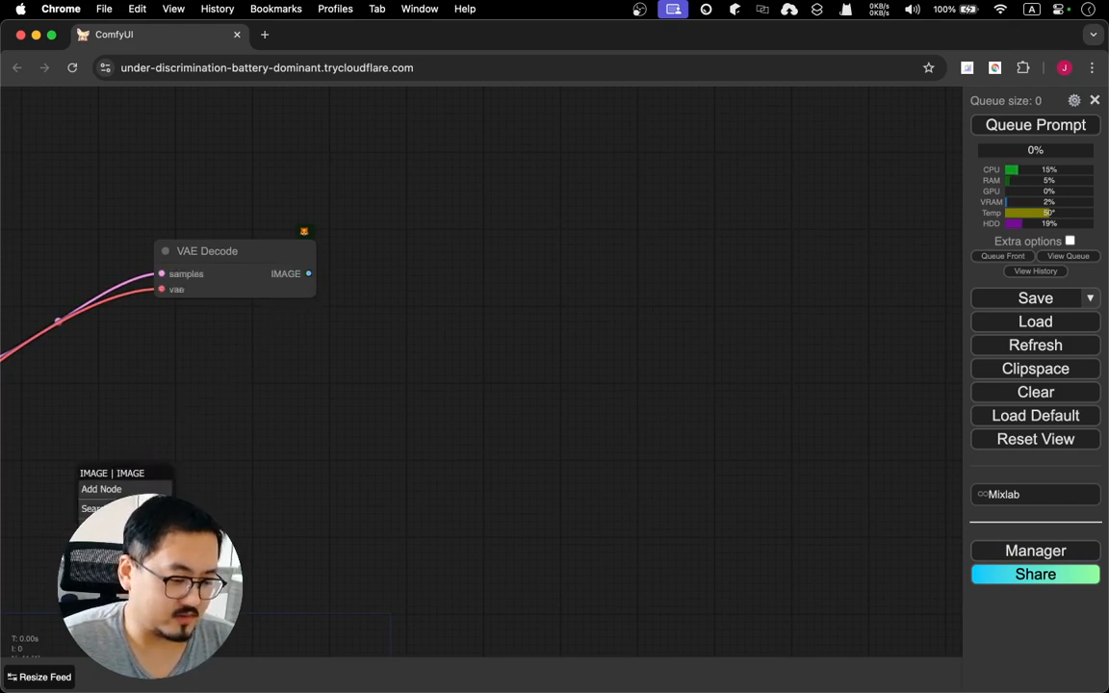
pyautogui.click(110, 576)
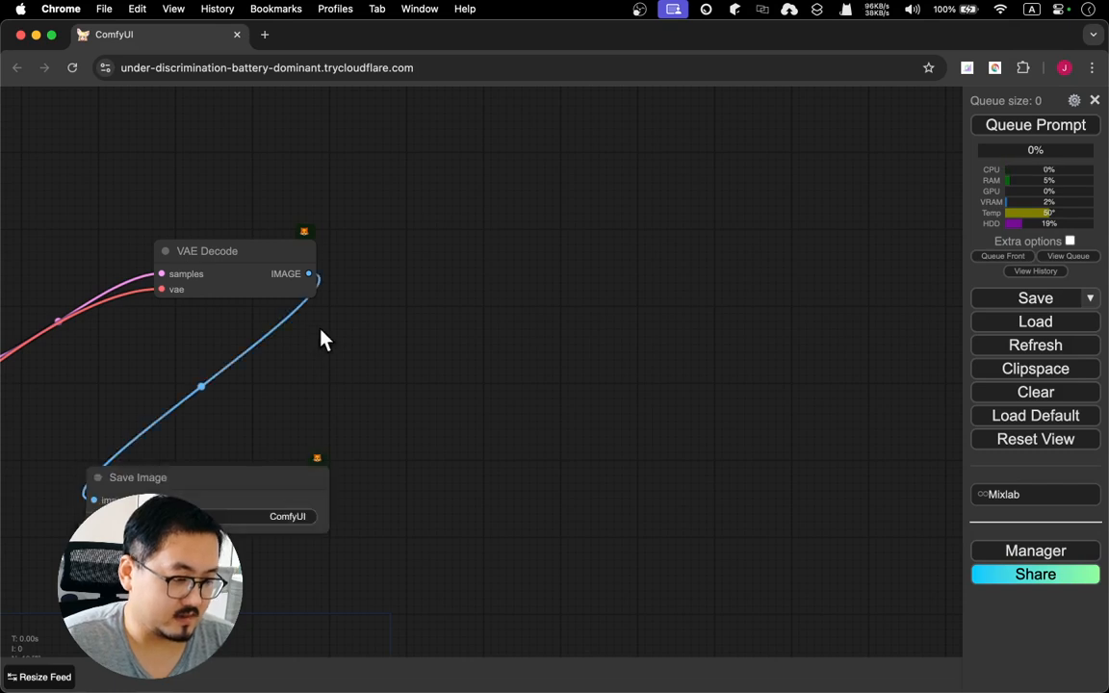
# - Move the Save Image node back across the graph to the empty area below Set Latent Noise Mask
pyautogui.moveTo(282, 413); pyautogui.dragTo(716, 145)
pyautogui.moveTo(602, 212); pyautogui.dragTo(124, 516)
pyautogui.moveTo(69, 415); pyautogui.dragTo(770, 289)
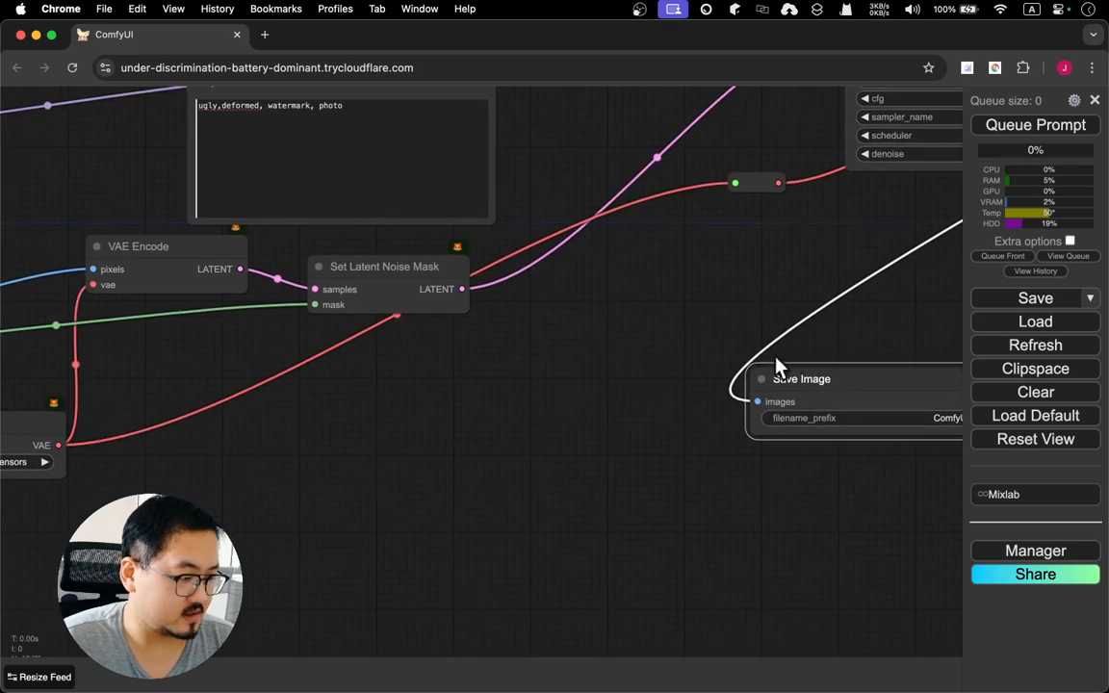
pyautogui.moveTo(837, 376); pyautogui.dragTo(317, 498)
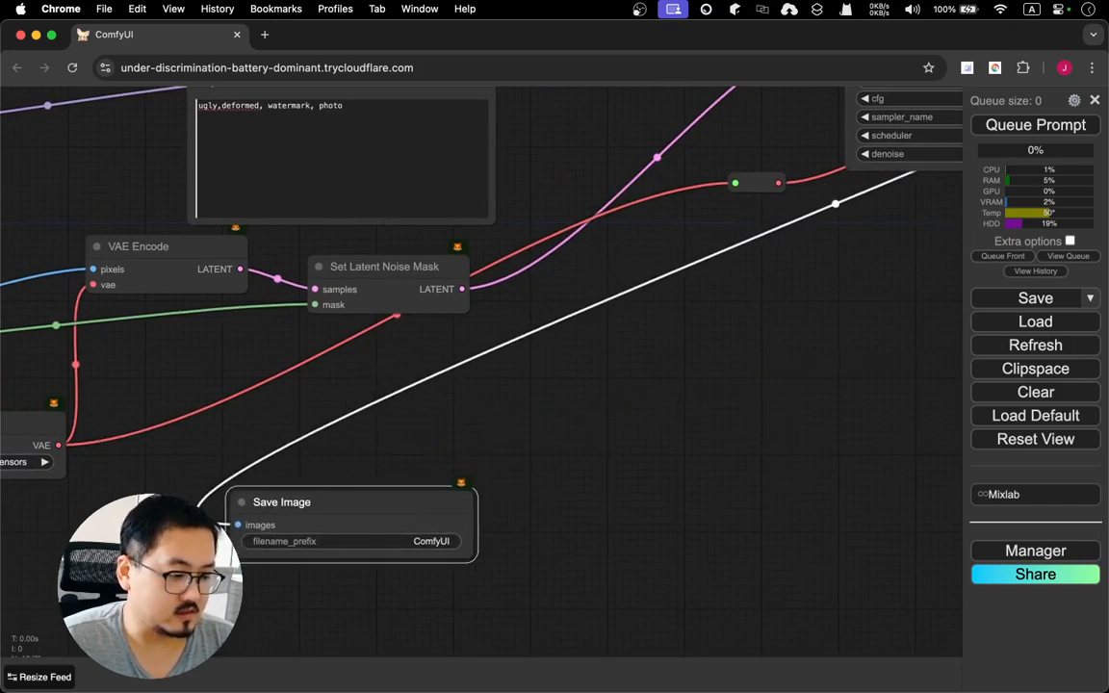
pyautogui.moveTo(100, 558); pyautogui.dragTo(515, 452)
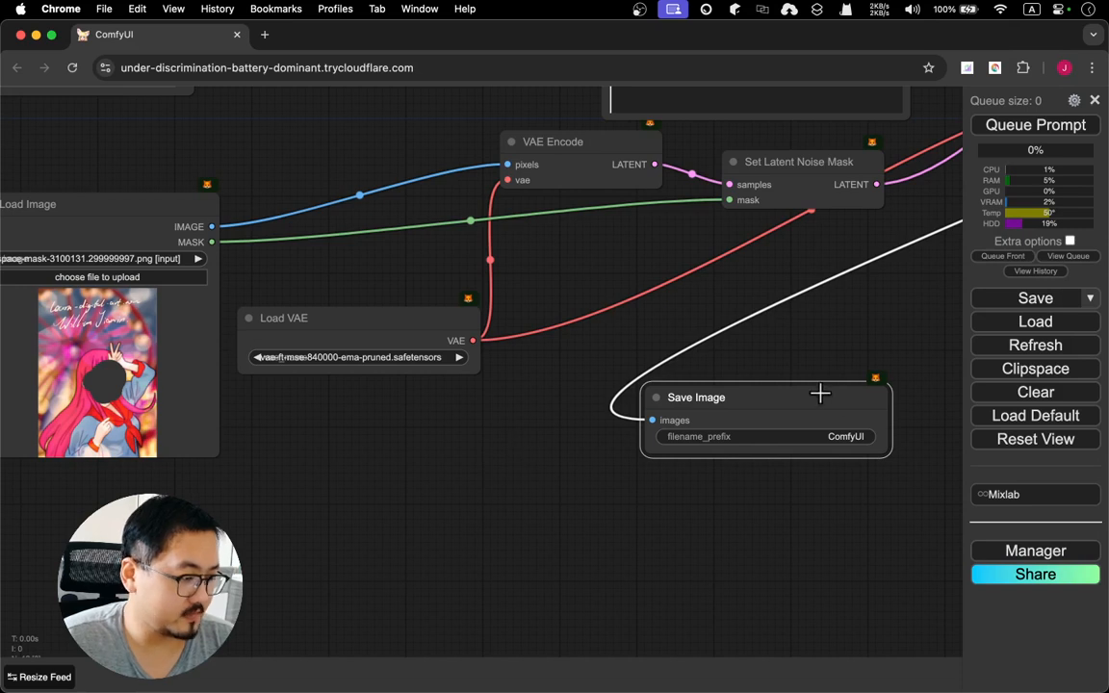
# - Add a PreviewImage node from Load Image's IMAGE output below Load VAE, and align the Save Image node beside it
pyautogui.moveTo(250, 404); pyautogui.dragTo(390, 368)
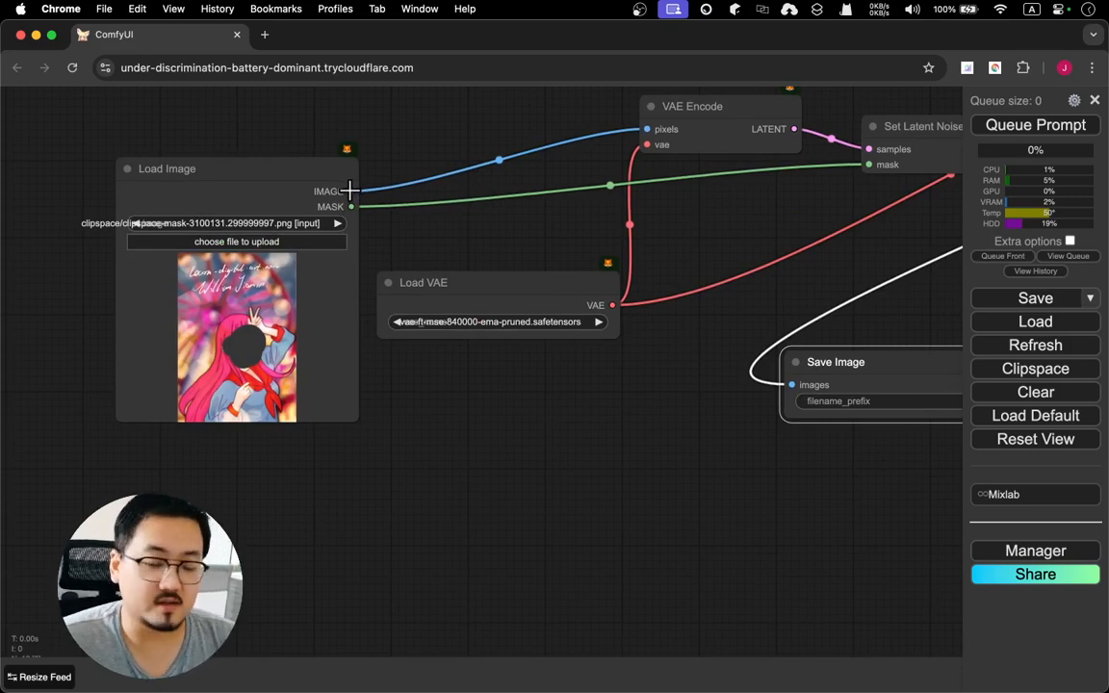
pyautogui.moveTo(350, 191); pyautogui.dragTo(537, 452)
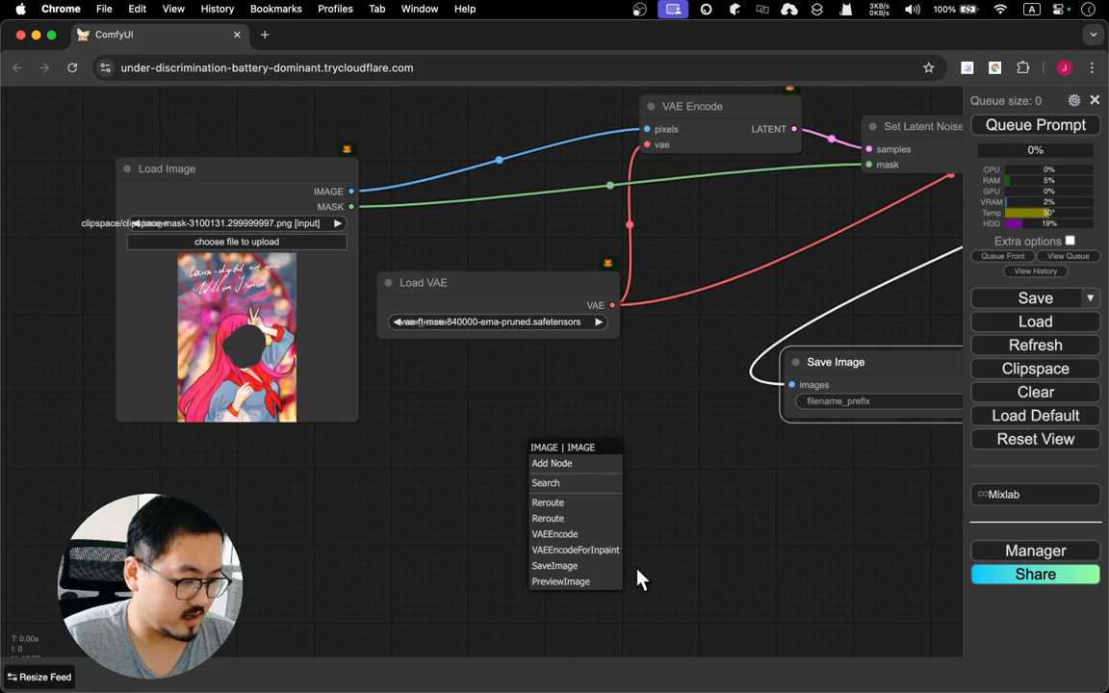
pyautogui.click(566, 581)
pyautogui.moveTo(765, 496); pyautogui.dragTo(552, 401)
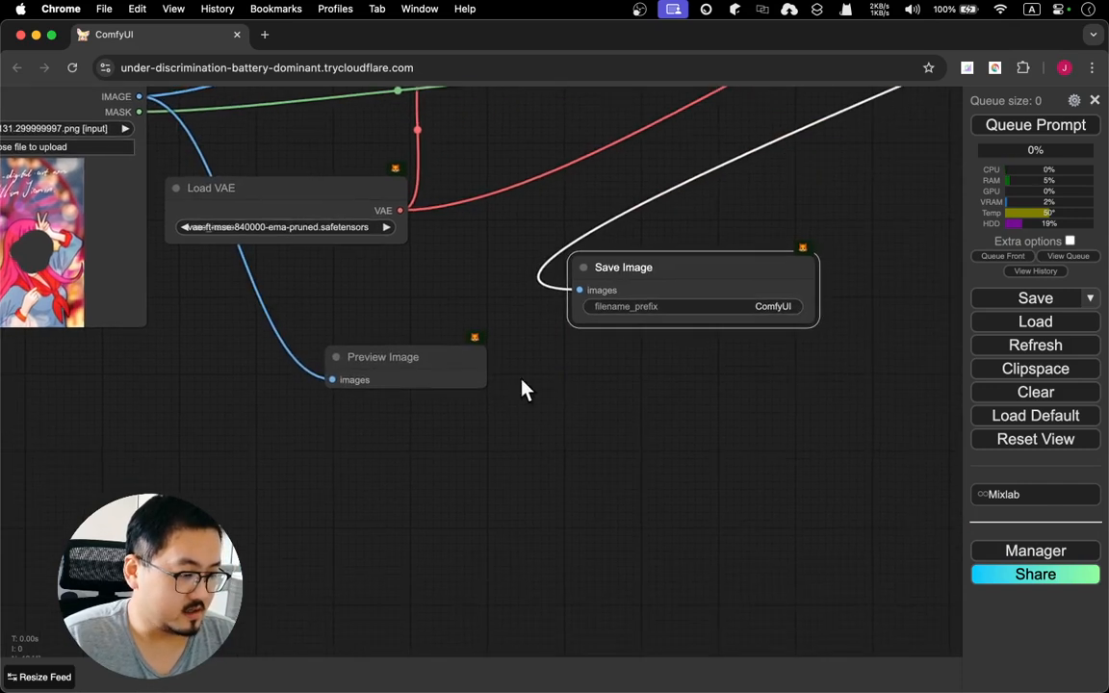
pyautogui.moveTo(699, 267); pyautogui.dragTo(692, 342)
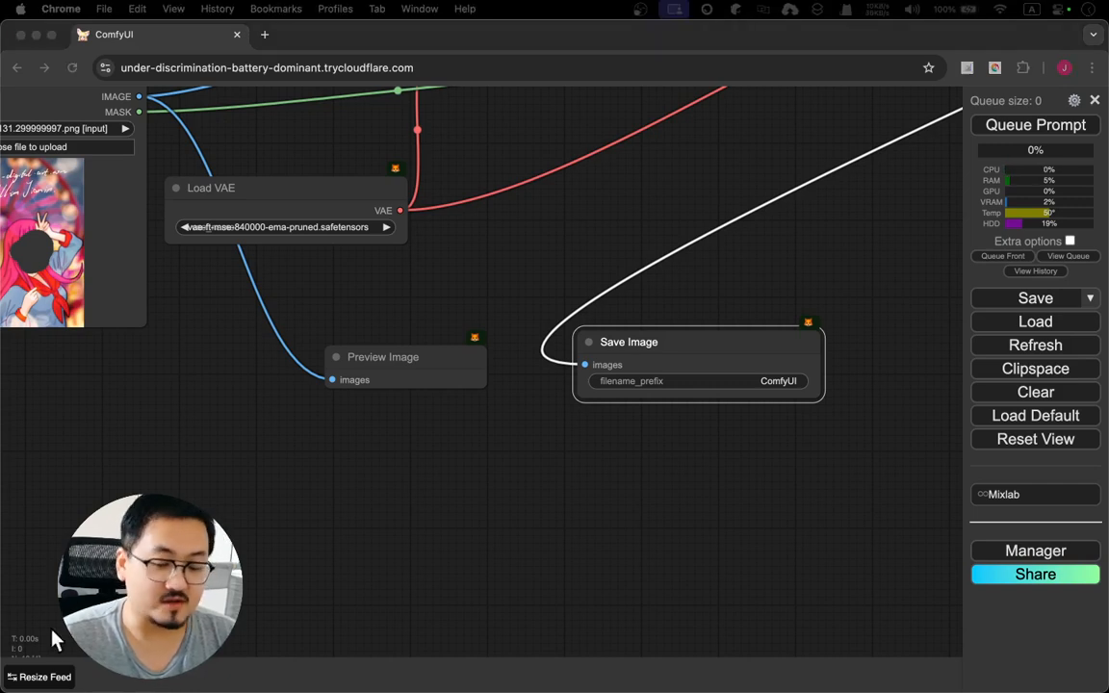
# - Set the KSampler's denoise to 0.7
pyautogui.moveTo(681, 168); pyautogui.dragTo(490, 556)
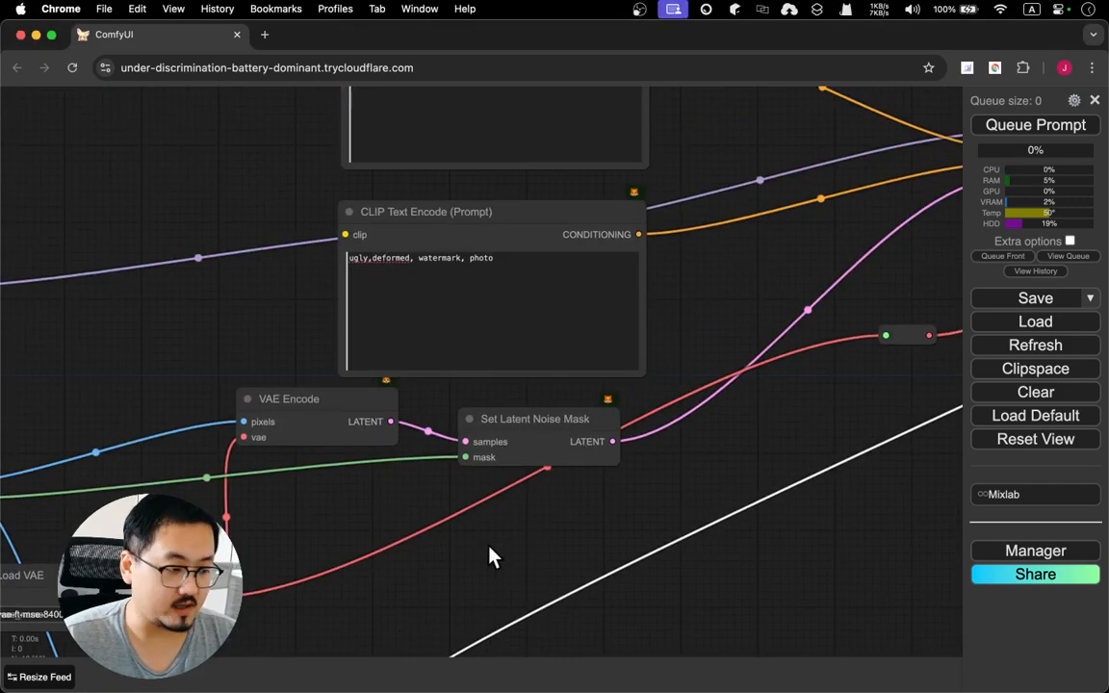
pyautogui.moveTo(757, 304); pyautogui.dragTo(325, 482)
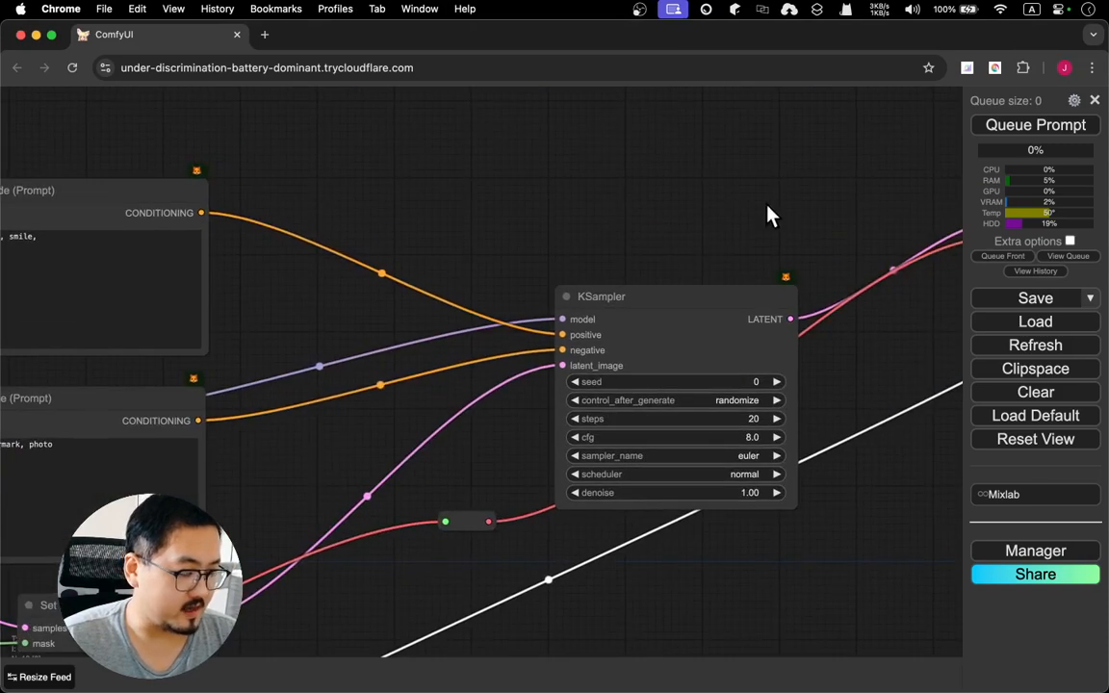
pyautogui.moveTo(770, 215); pyautogui.dragTo(558, 154)
pyautogui.scroll(8, 523, 463)
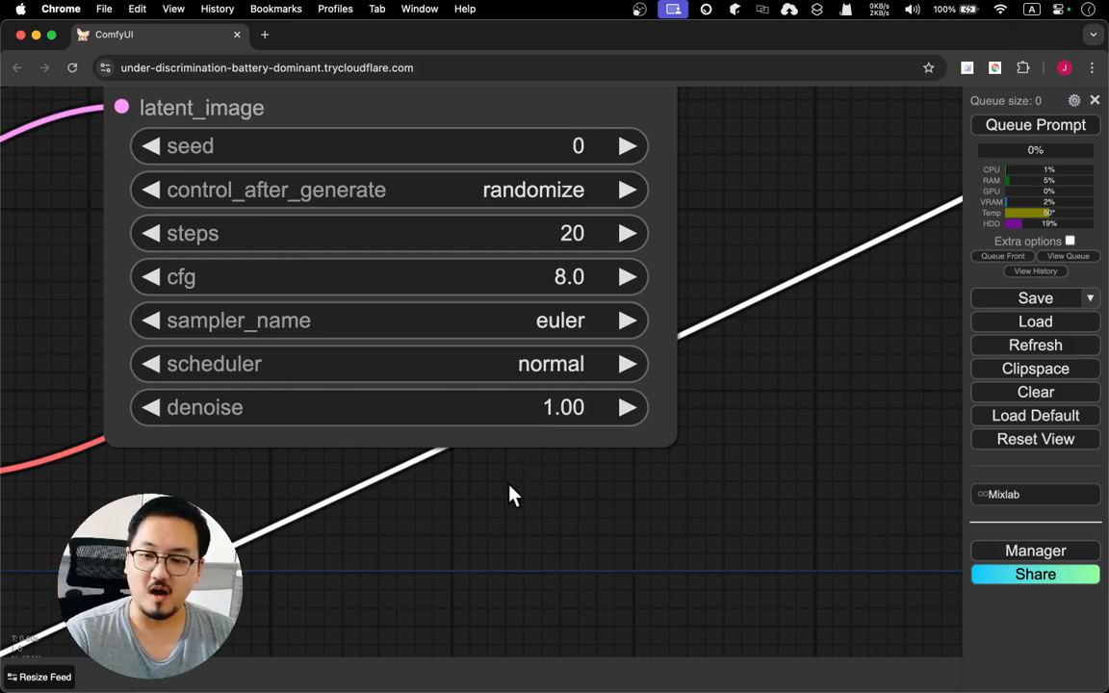
pyautogui.click(564, 415)
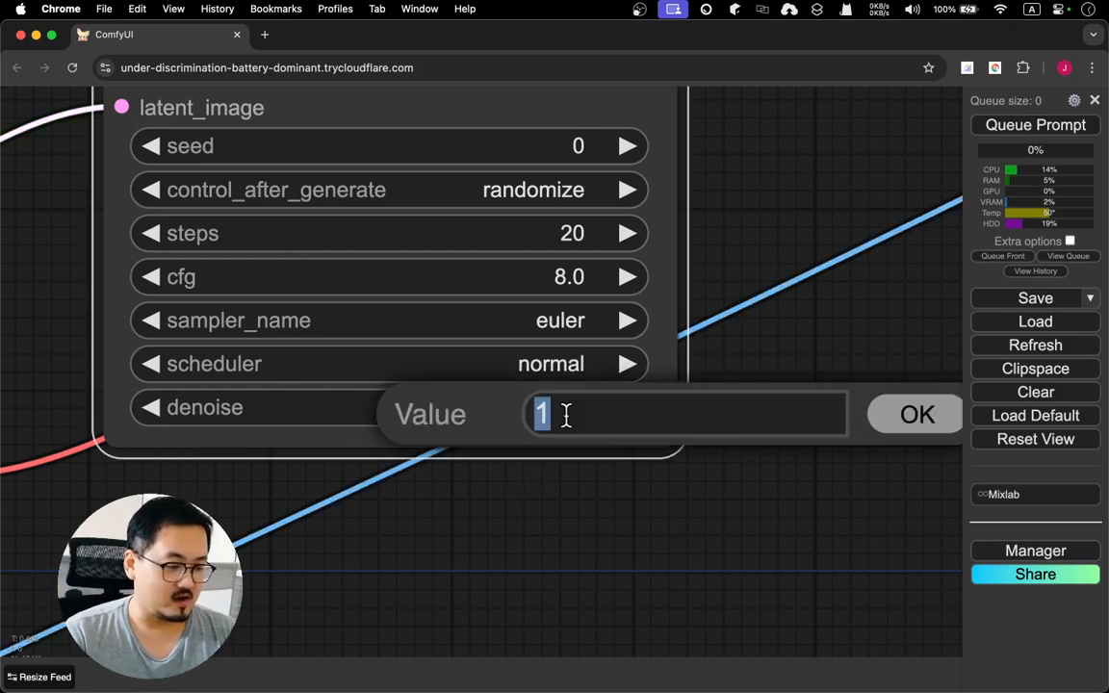
pyautogui.write('0.')
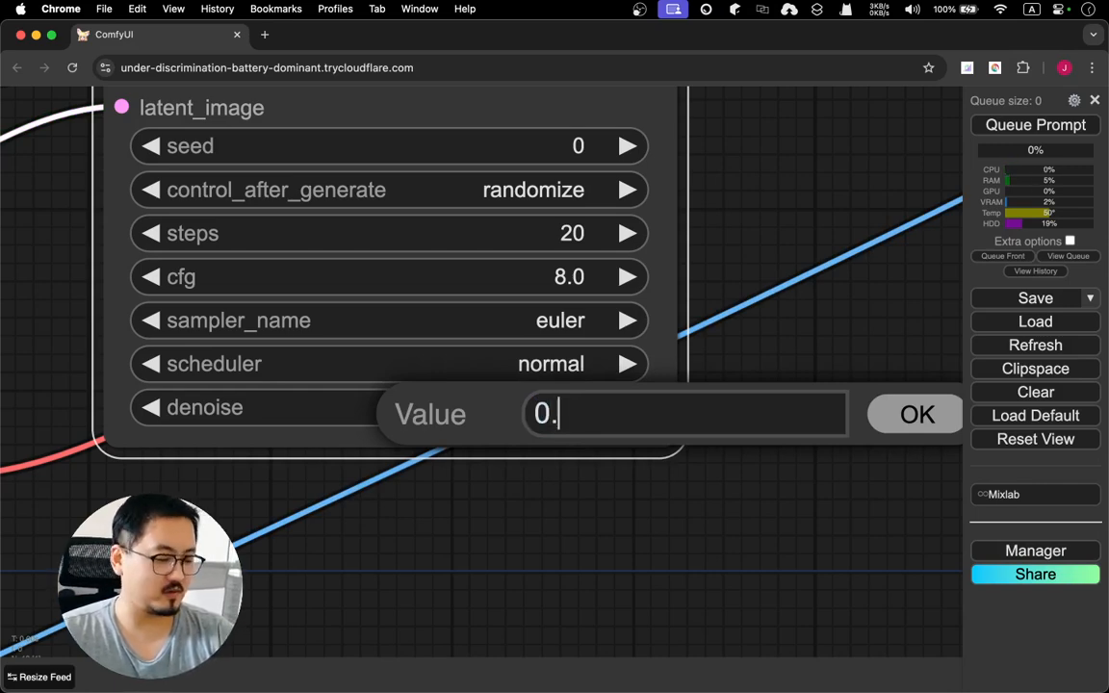
pyautogui.write('7')
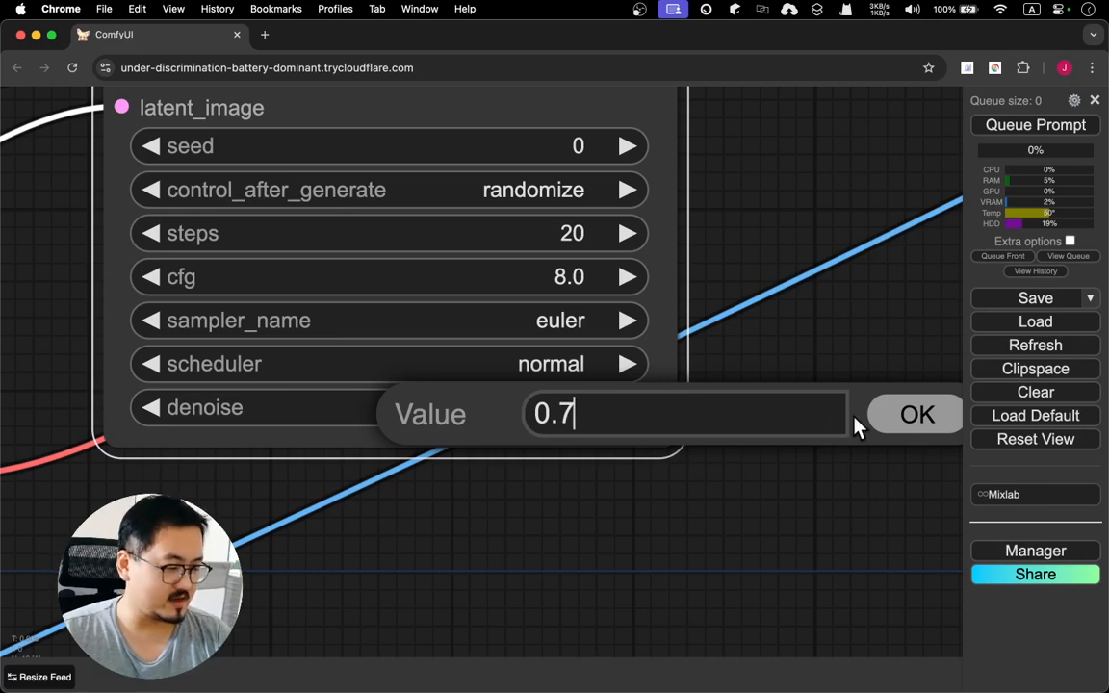
pyautogui.click(884, 423)
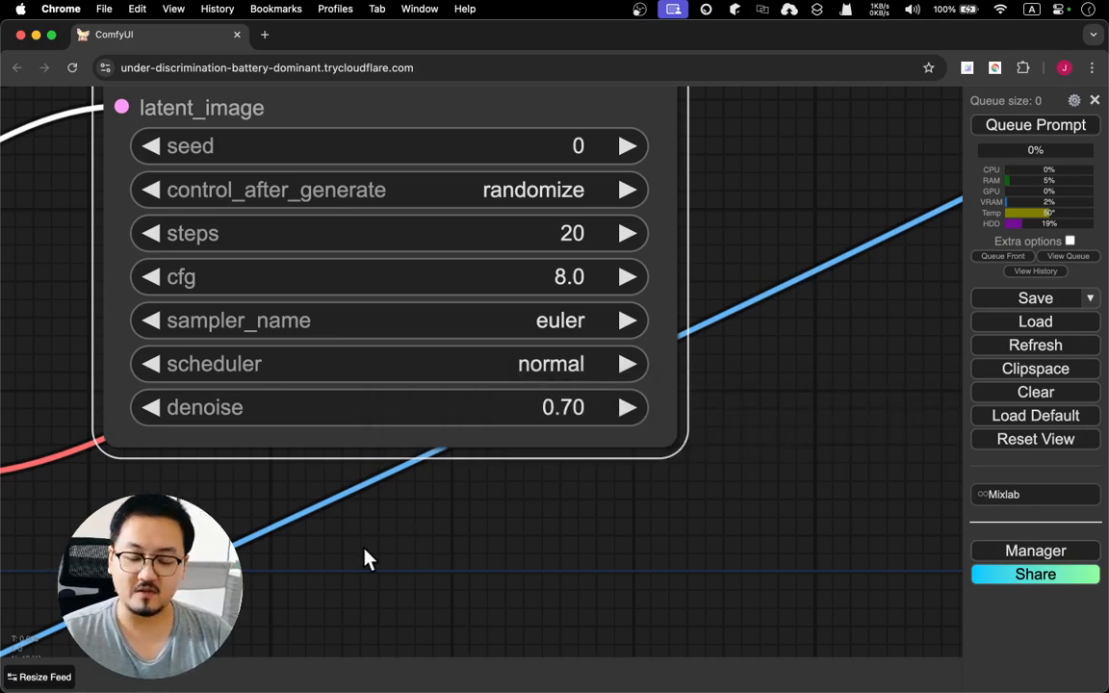
# - Connect the checkpoint loader's CLIP output to the clip inputs of both the positive and negative CLIP Text Encode nodes
pyautogui.scroll(-5, 272, 562)
pyautogui.moveTo(272, 562); pyautogui.dragTo(501, 393)
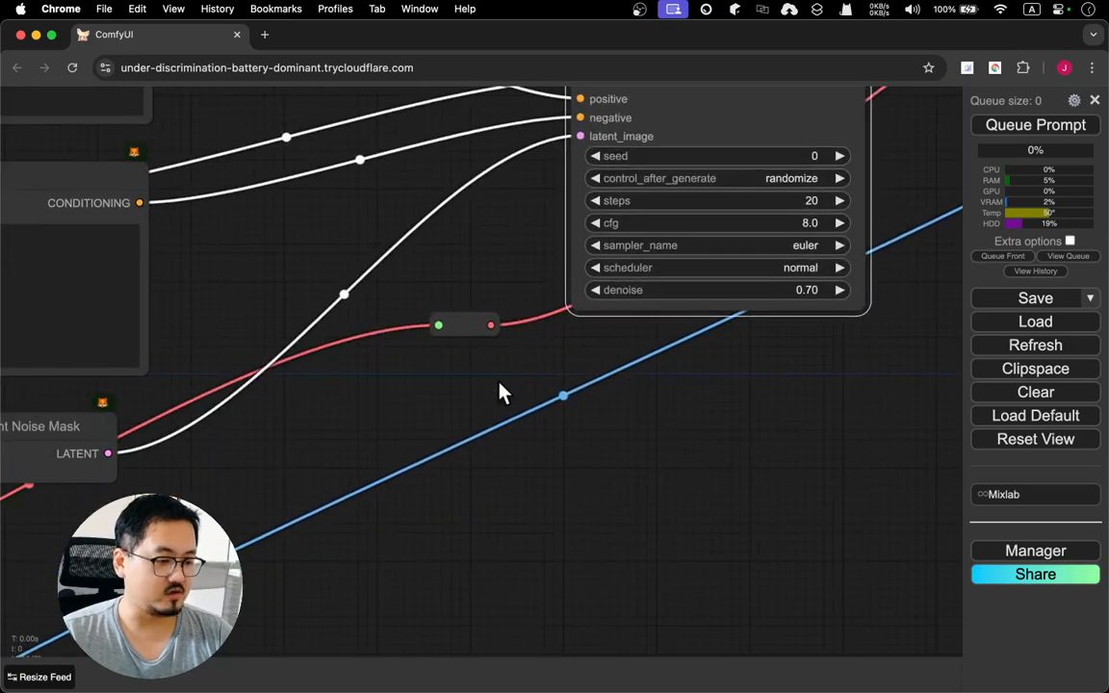
pyautogui.moveTo(137, 502); pyautogui.dragTo(750, 149)
pyautogui.moveTo(466, 337); pyautogui.dragTo(506, 296)
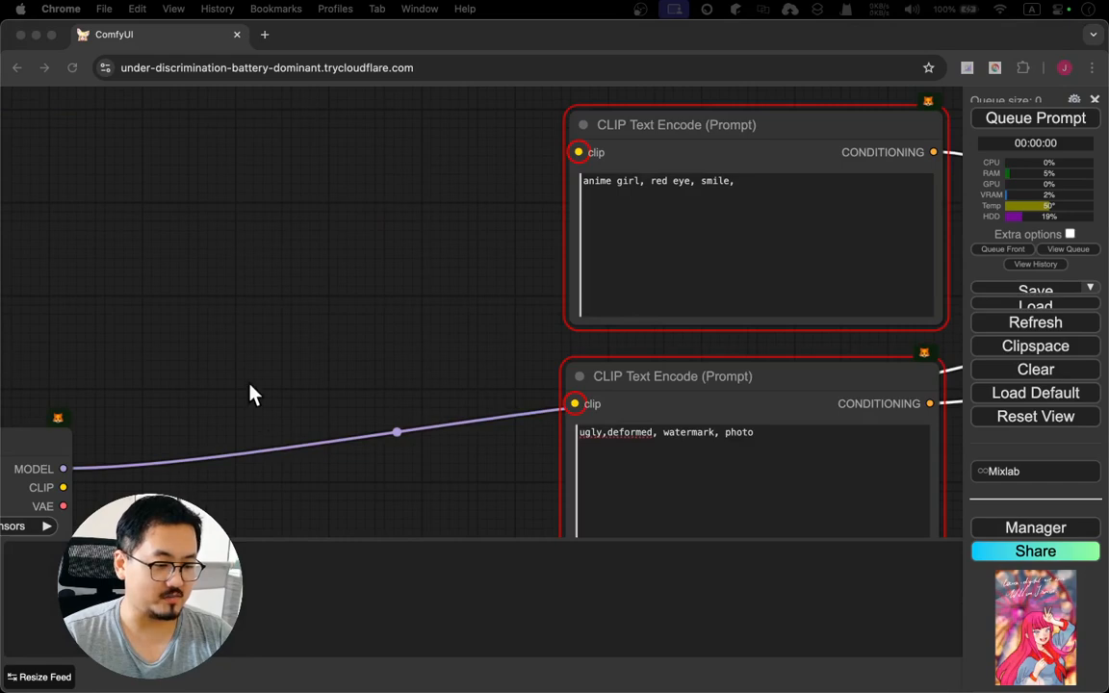
pyautogui.click(287, 277)
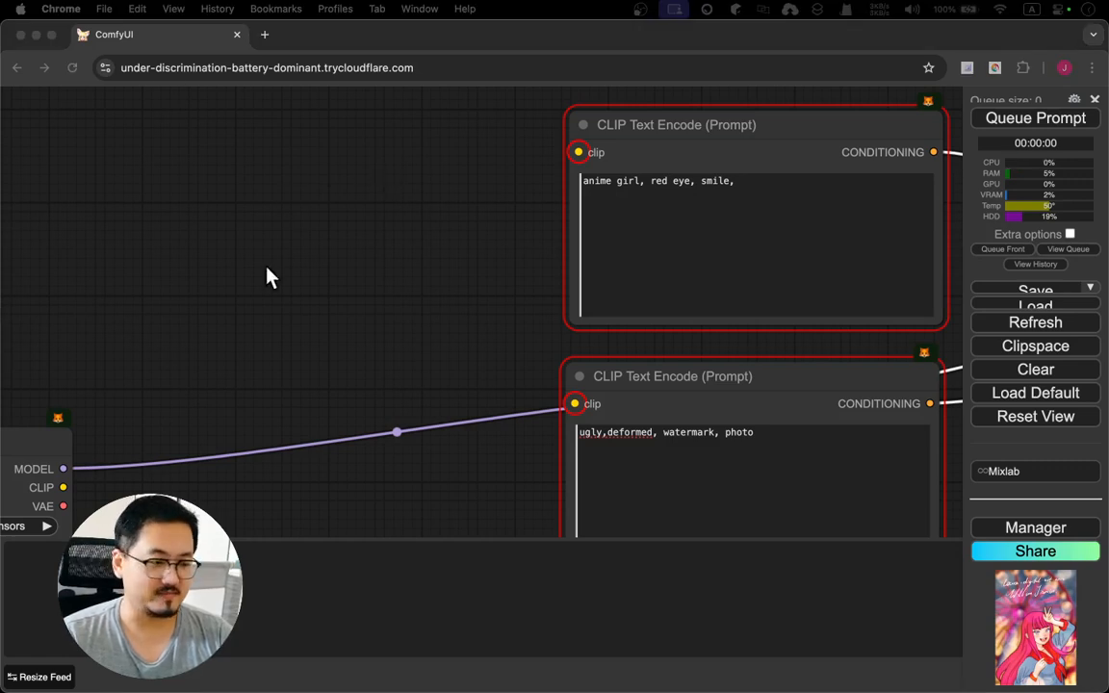
pyautogui.click(310, 328)
pyautogui.moveTo(65, 487); pyautogui.dragTo(577, 152)
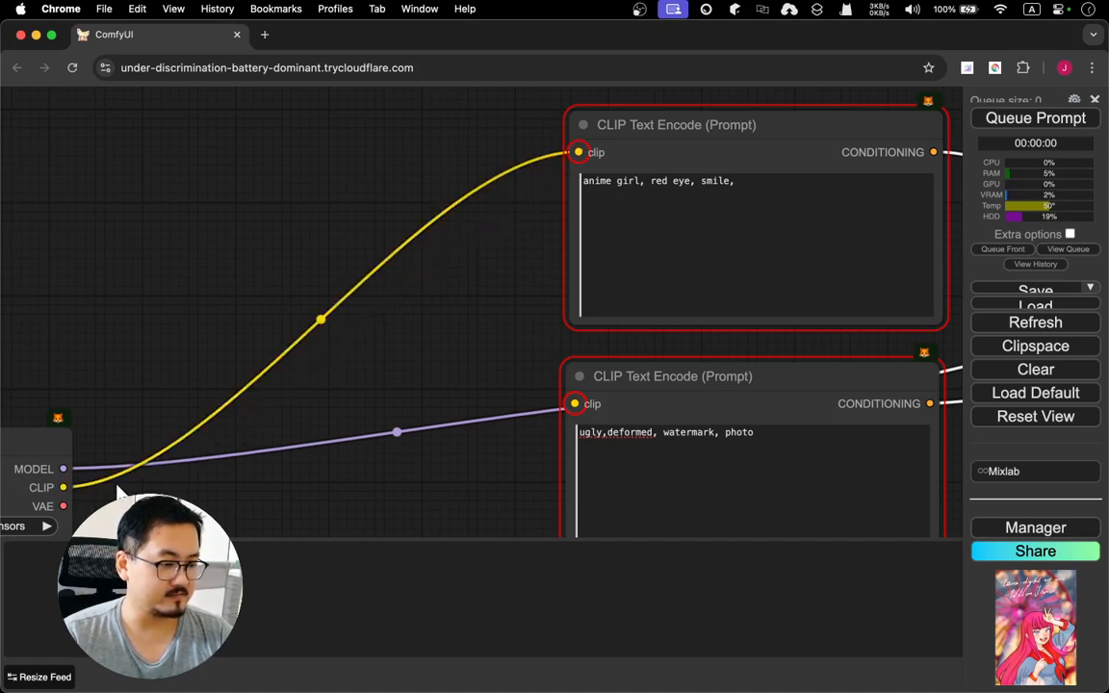
pyautogui.moveTo(63, 487); pyautogui.dragTo(575, 403)
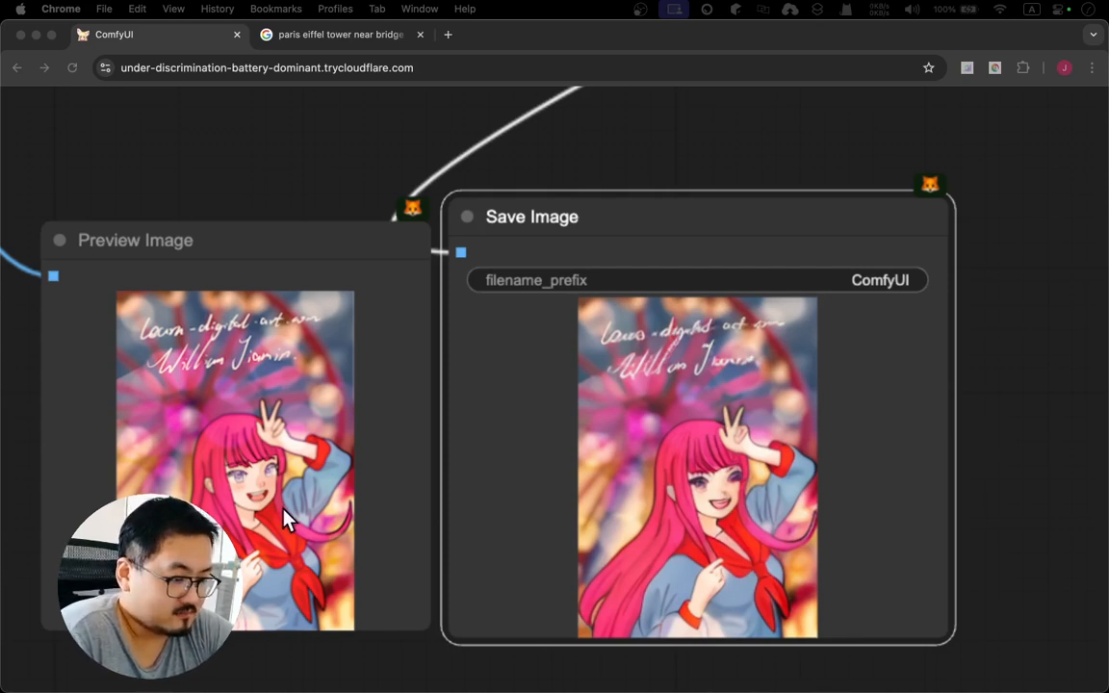
pyautogui.click(355, 502)
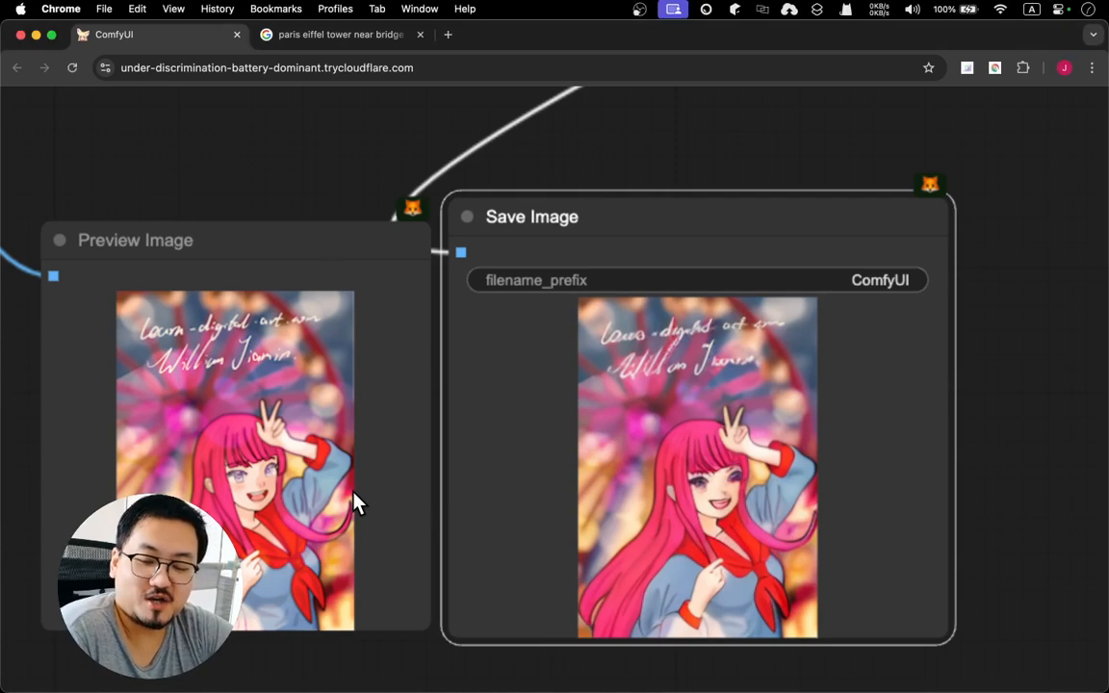